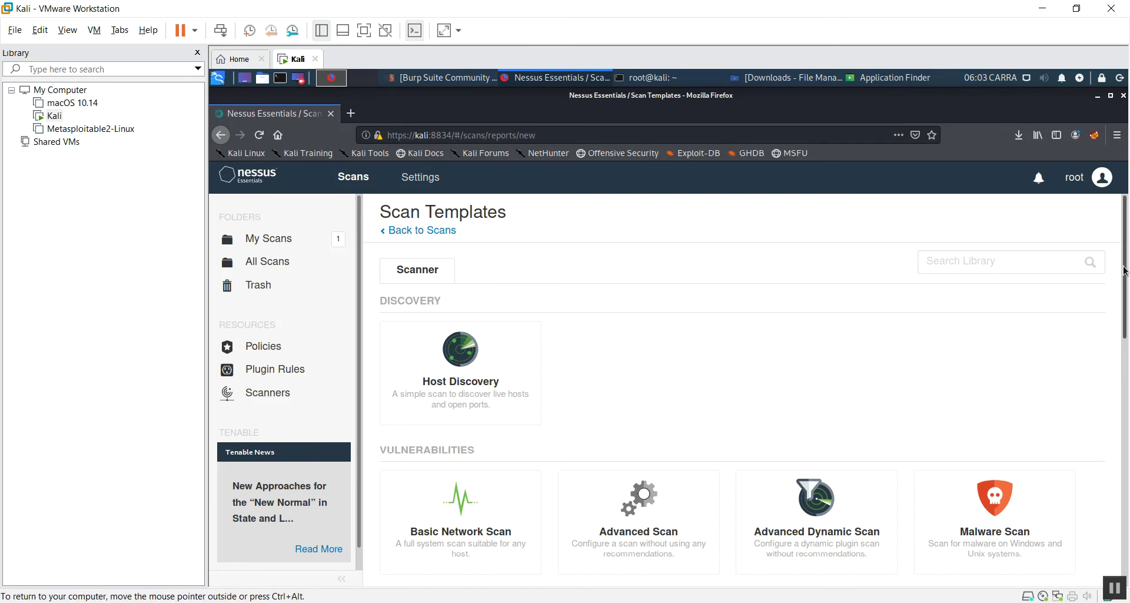
# Create a new scan from the Web Application Tests template and name it gmail
pyautogui.moveTo(1123, 272); pyautogui.dragTo(1119, 398)
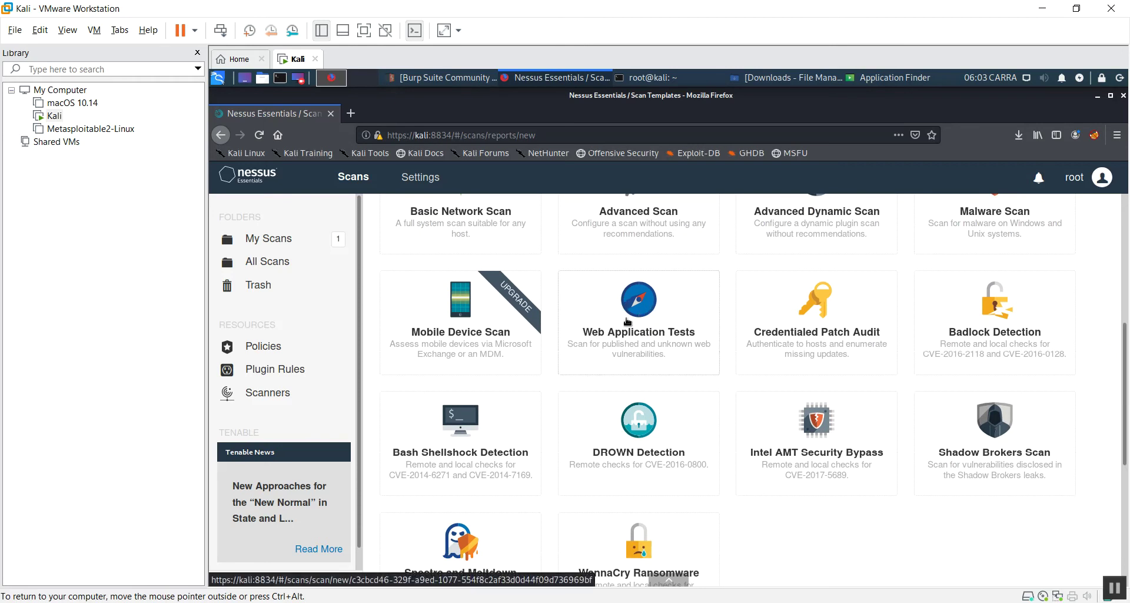
pyautogui.click(643, 311)
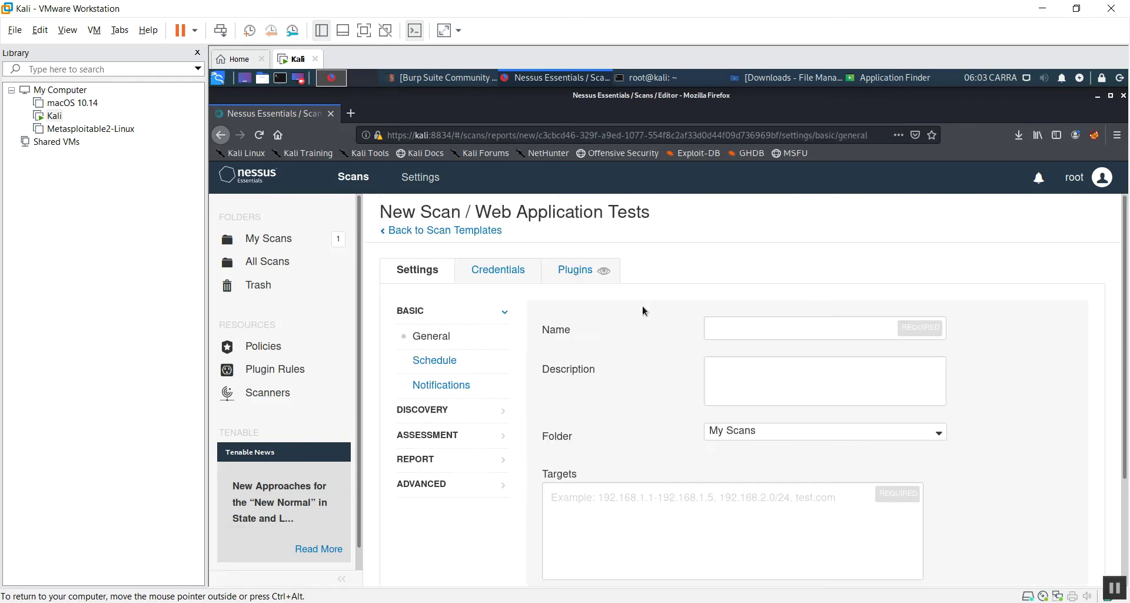
pyautogui.click(721, 331)
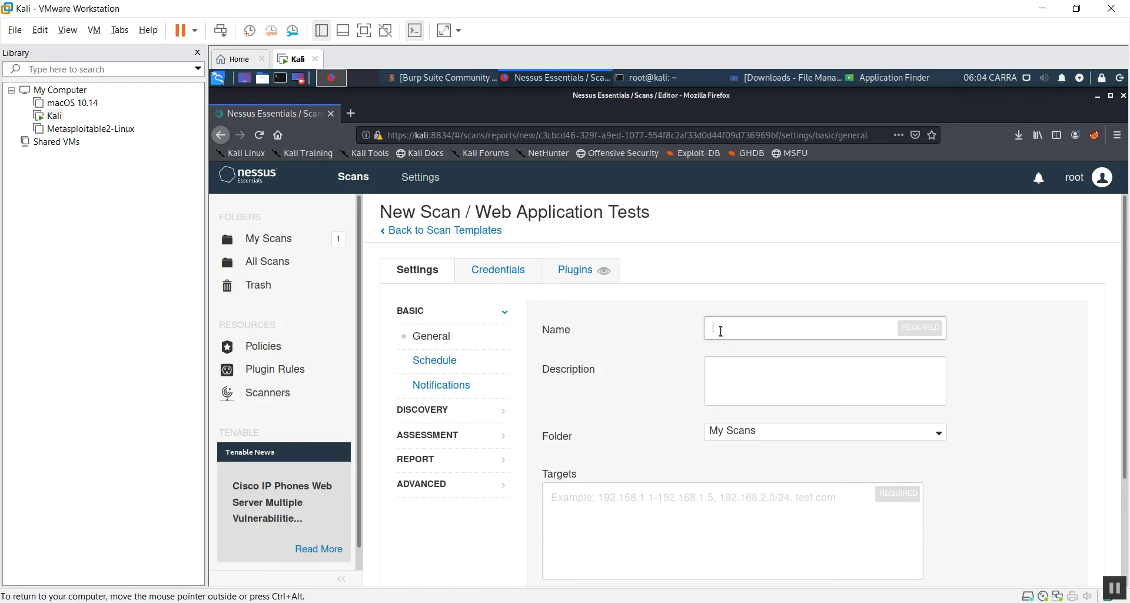
pyautogui.write('gma')
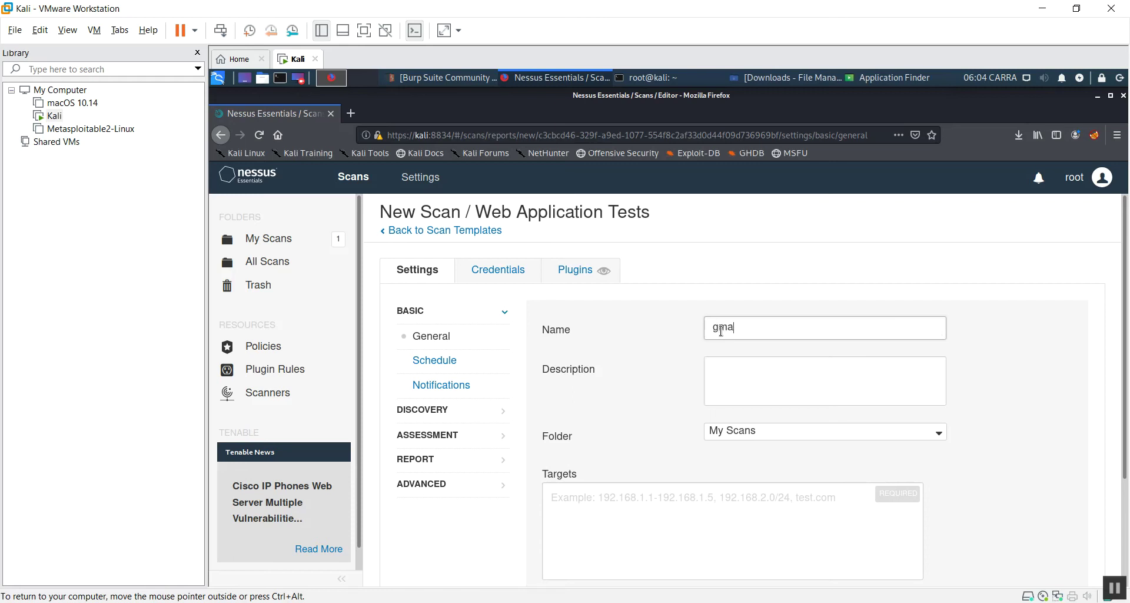
pyautogui.write('il')
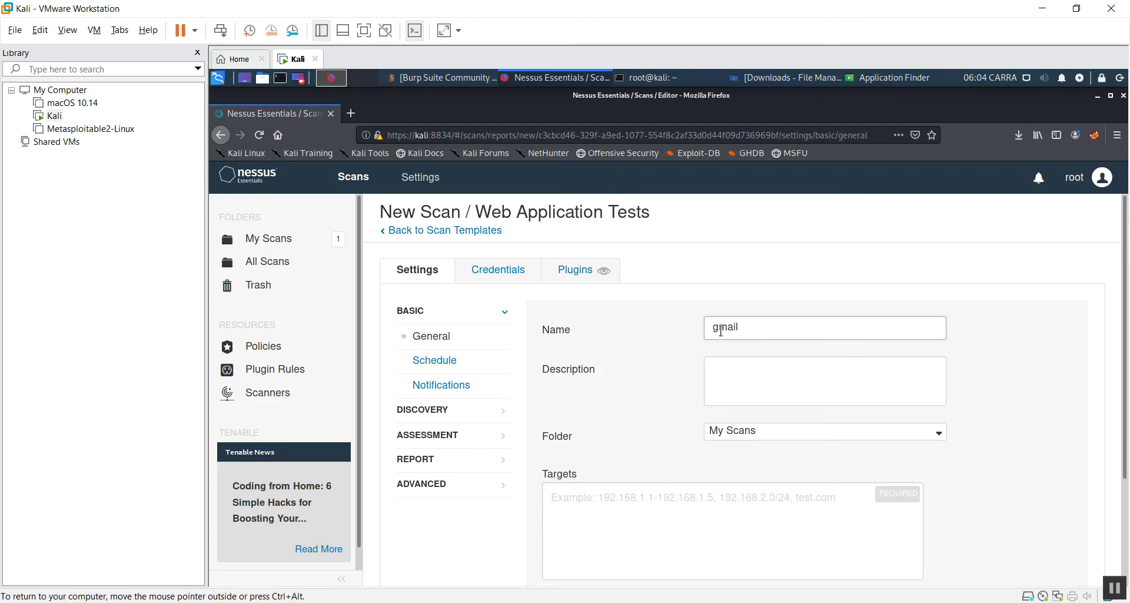
# Enter "vulnerability scan" as the gmail scan's description
pyautogui.press('Tab')
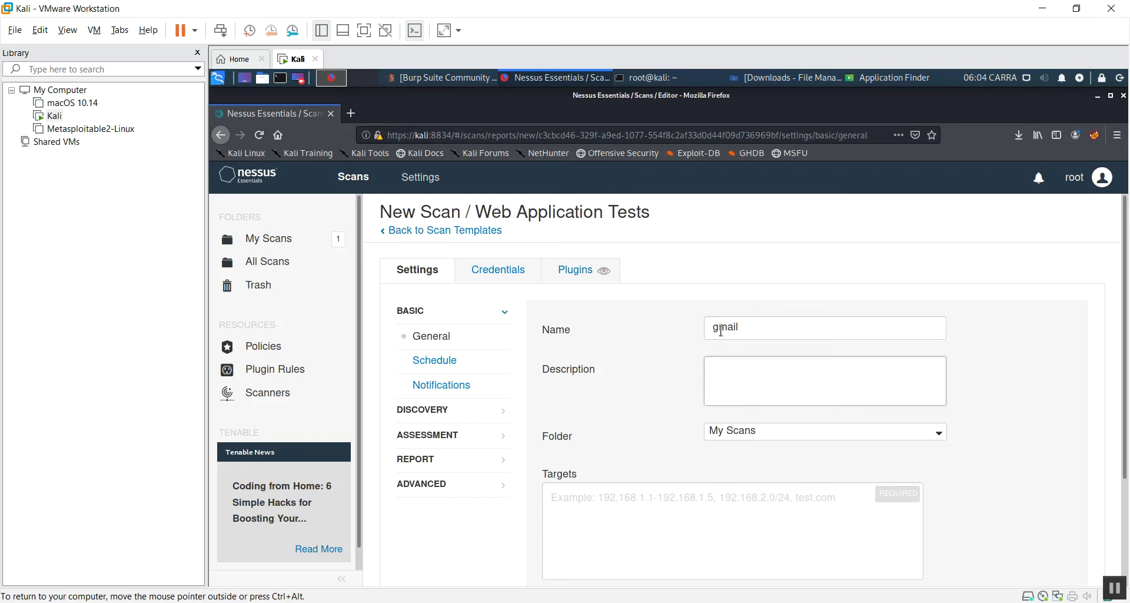
pyautogui.write('vuln')
pyautogui.write('erab')
pyautogui.write('ility ')
pyautogui.write('can')
pyautogui.press('BackSpace')
pyautogui.press('BackSpace')
pyautogui.press('BackSpace')
pyautogui.write('sc')
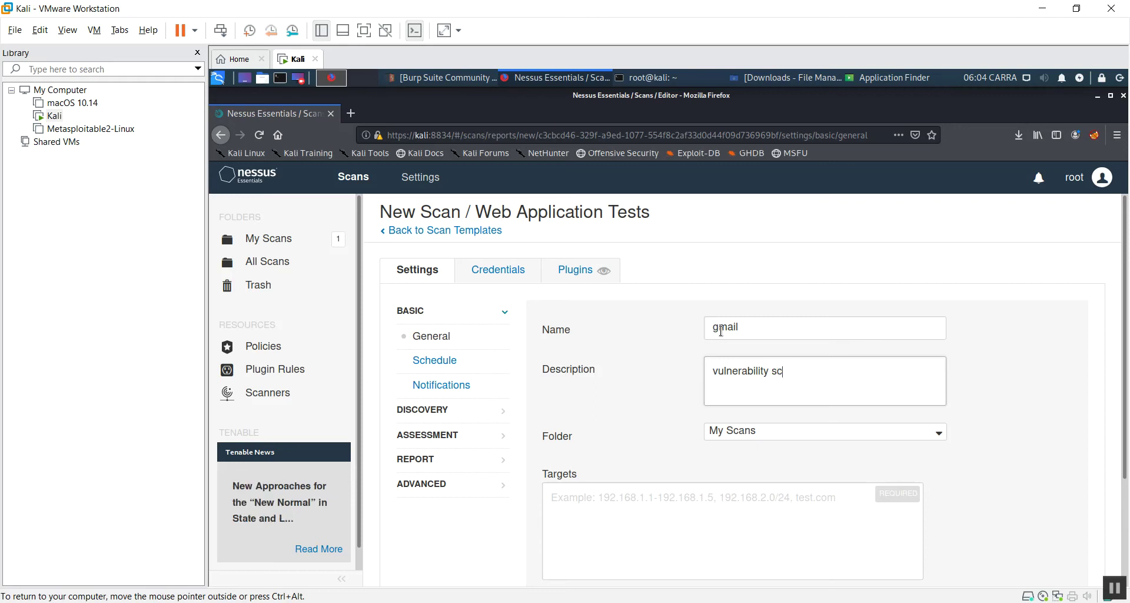
pyautogui.write('an')
pyautogui.press('Tab')
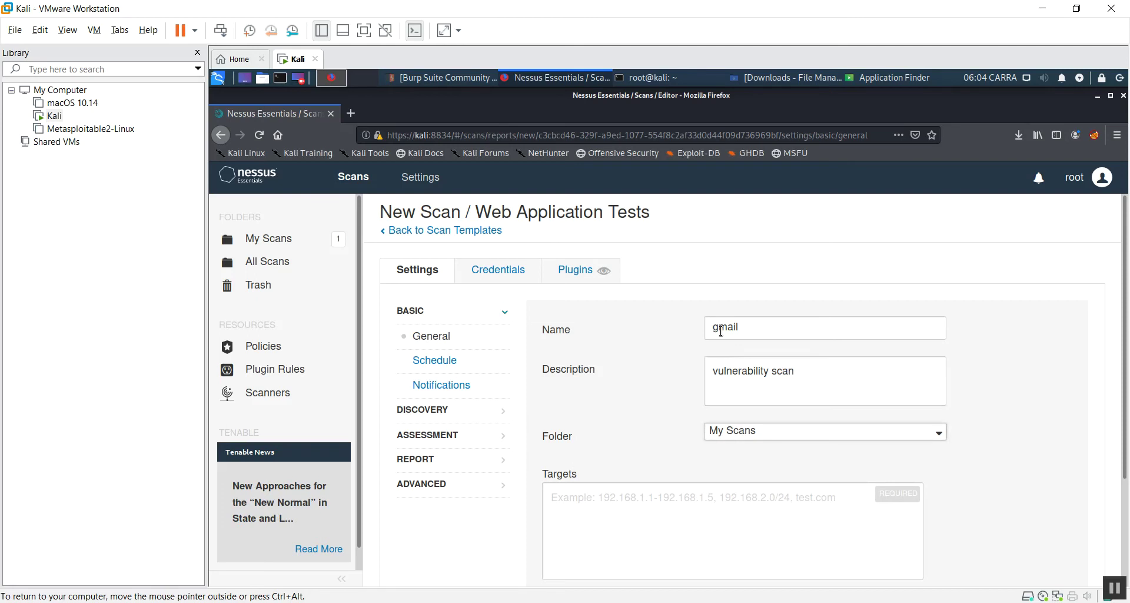
pyautogui.press('Tab')
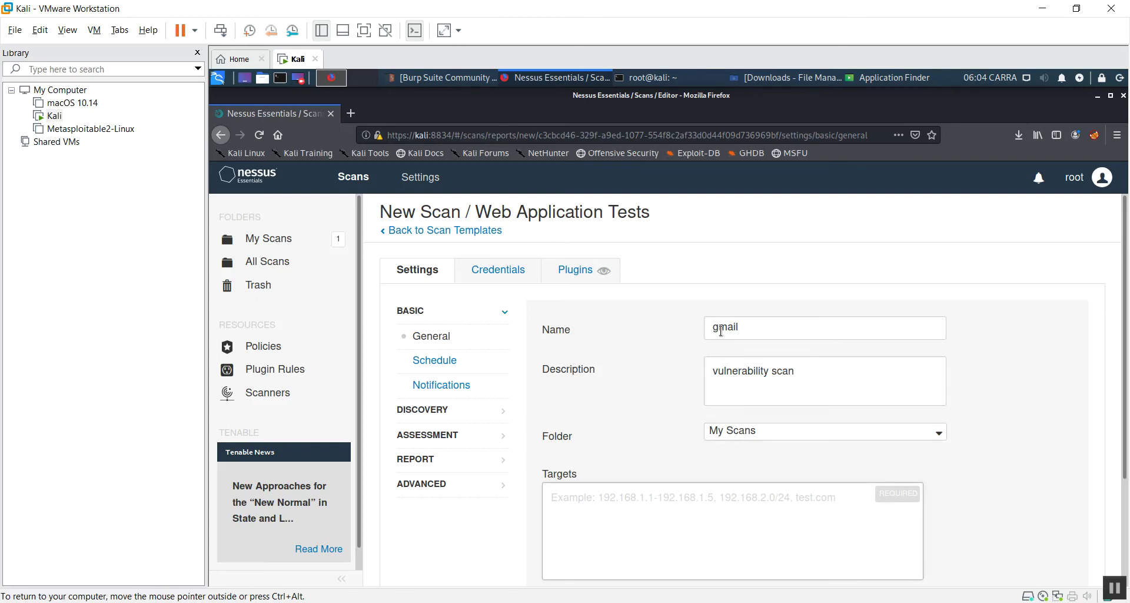
pyautogui.write('h')
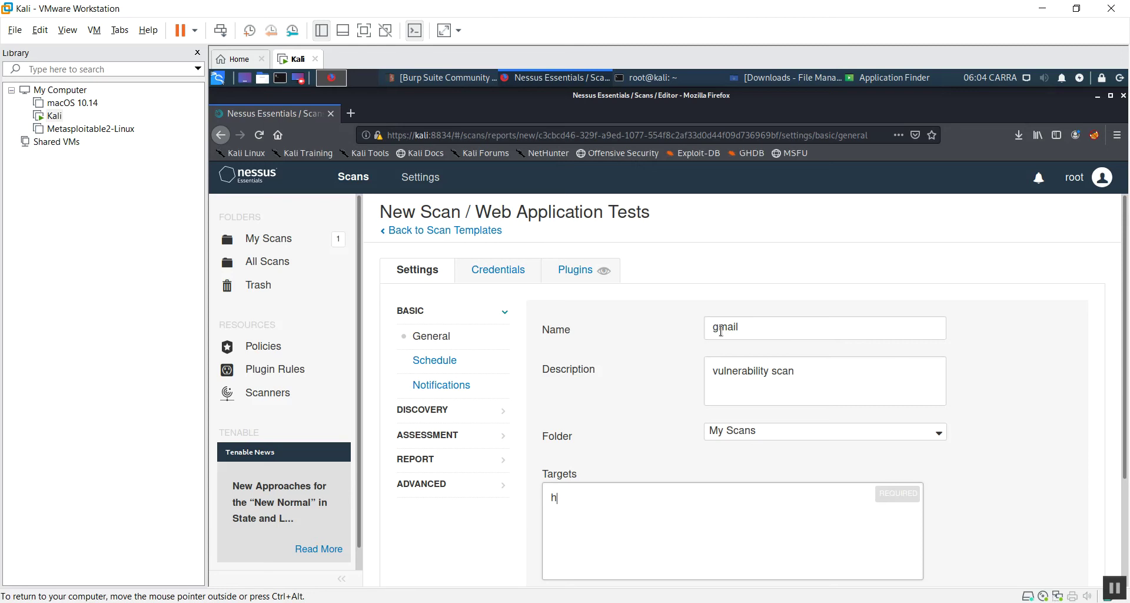
pyautogui.write('ttp')
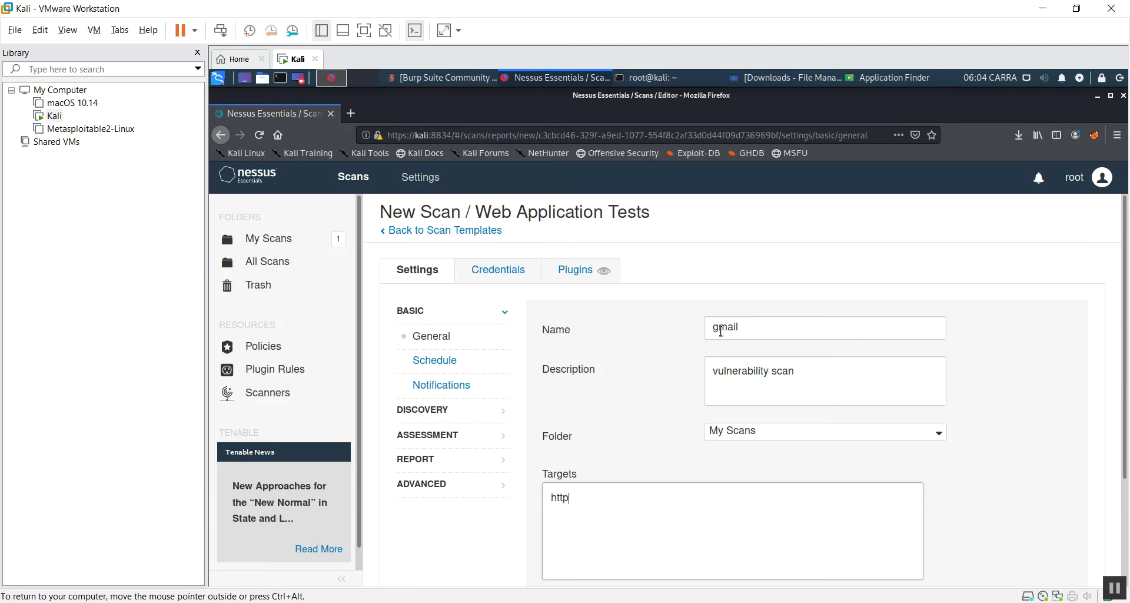
pyautogui.write('s://www.gma')
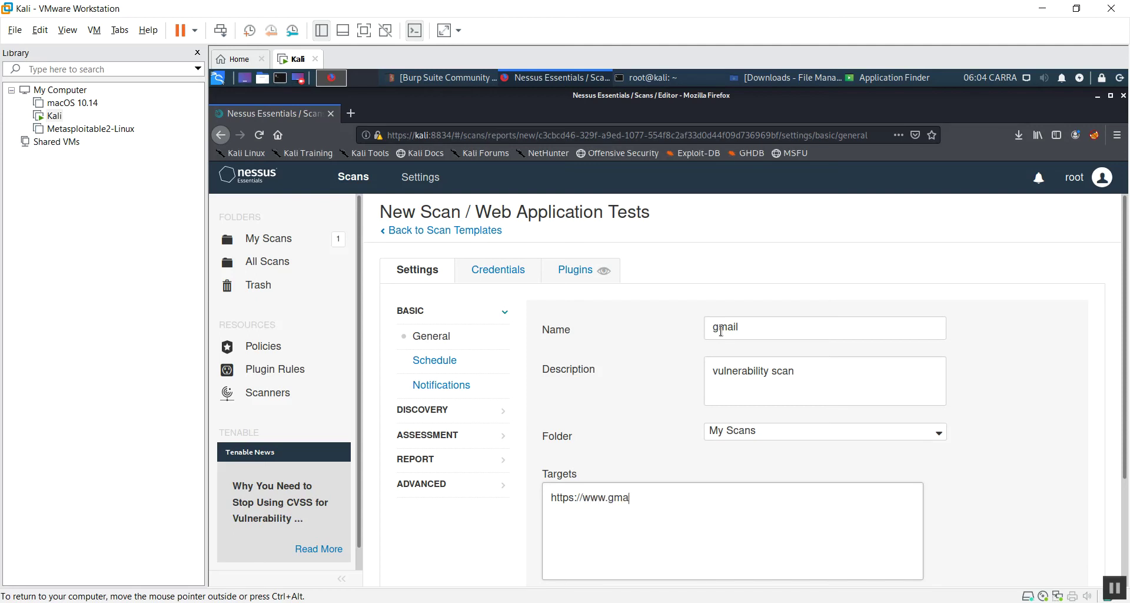
pyautogui.write('il.com')
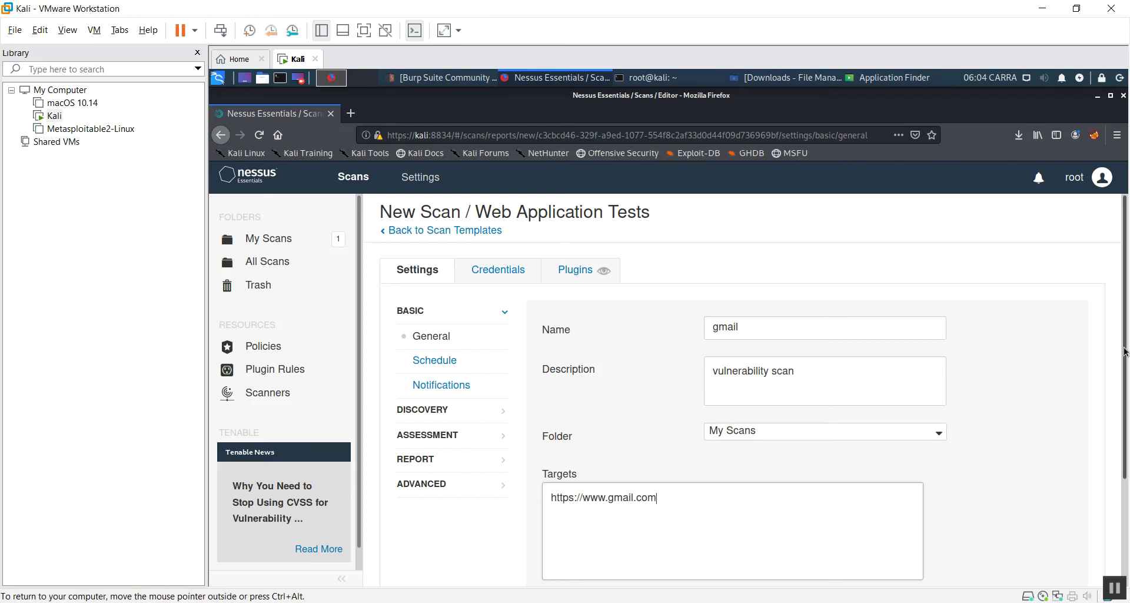
pyautogui.moveTo(1125, 352); pyautogui.dragTo(1127, 502)
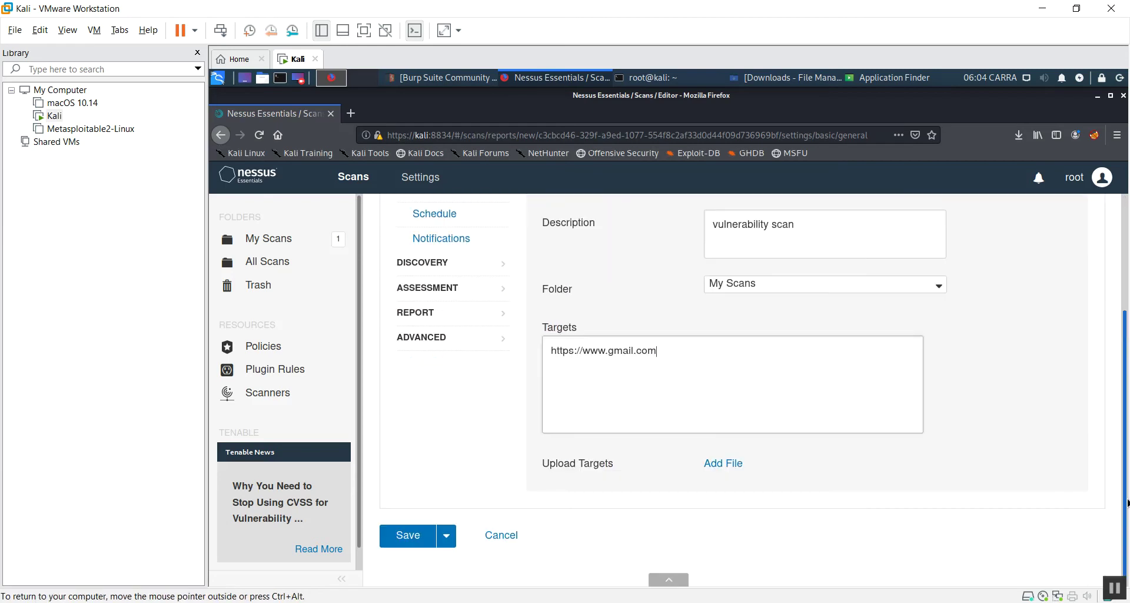
pyautogui.click(409, 535)
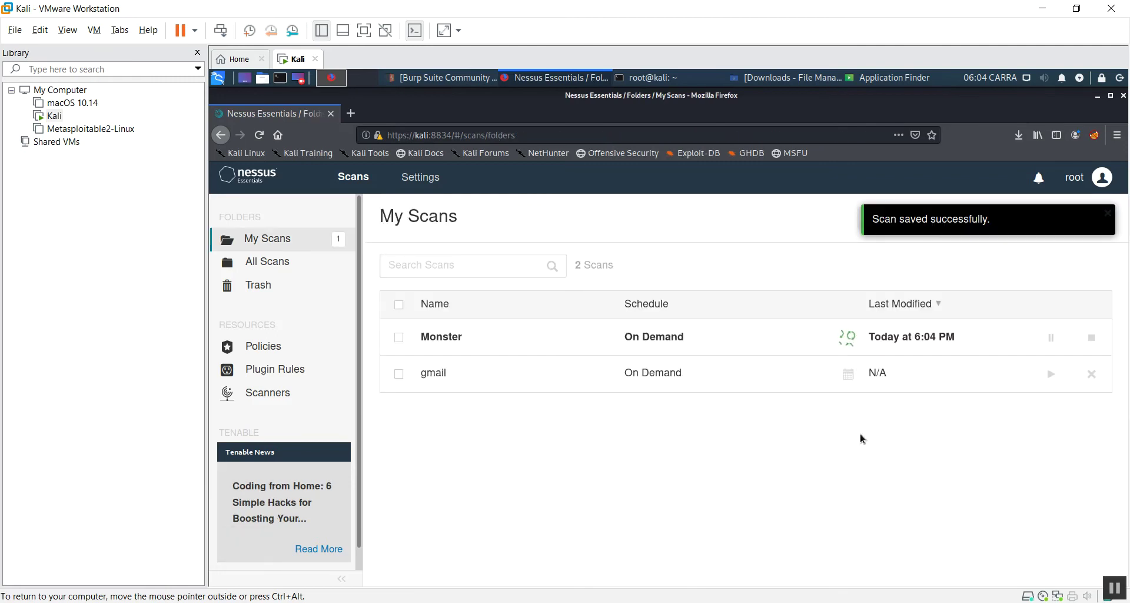
# Launch the gmail scan, pause the running Monster scan and launch gmail again
pyautogui.click(399, 375)
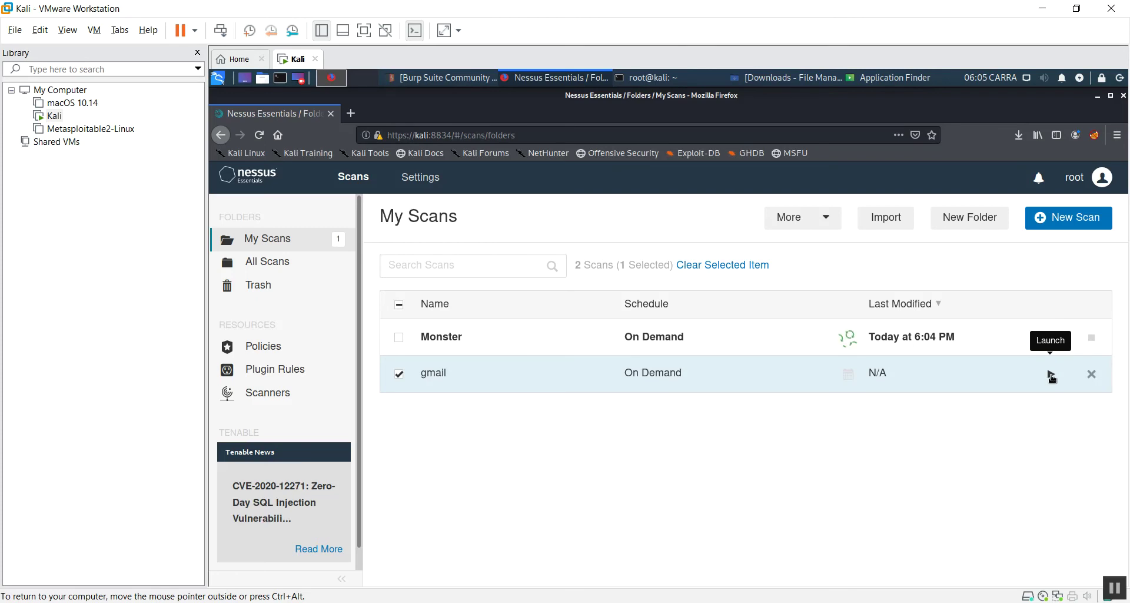
pyautogui.click(1050, 374)
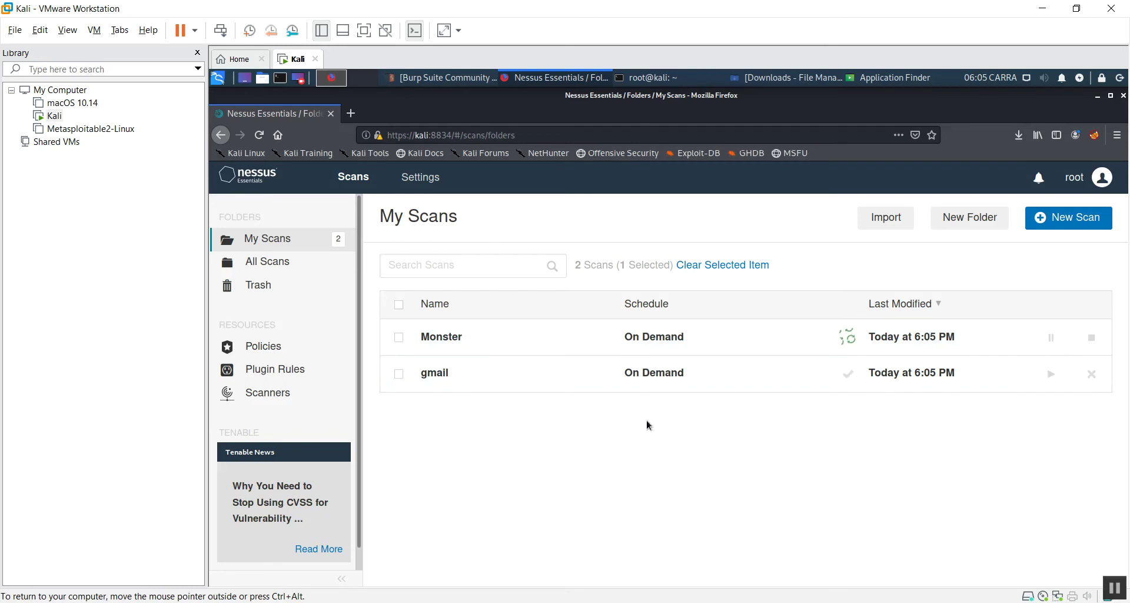
pyautogui.click(1051, 339)
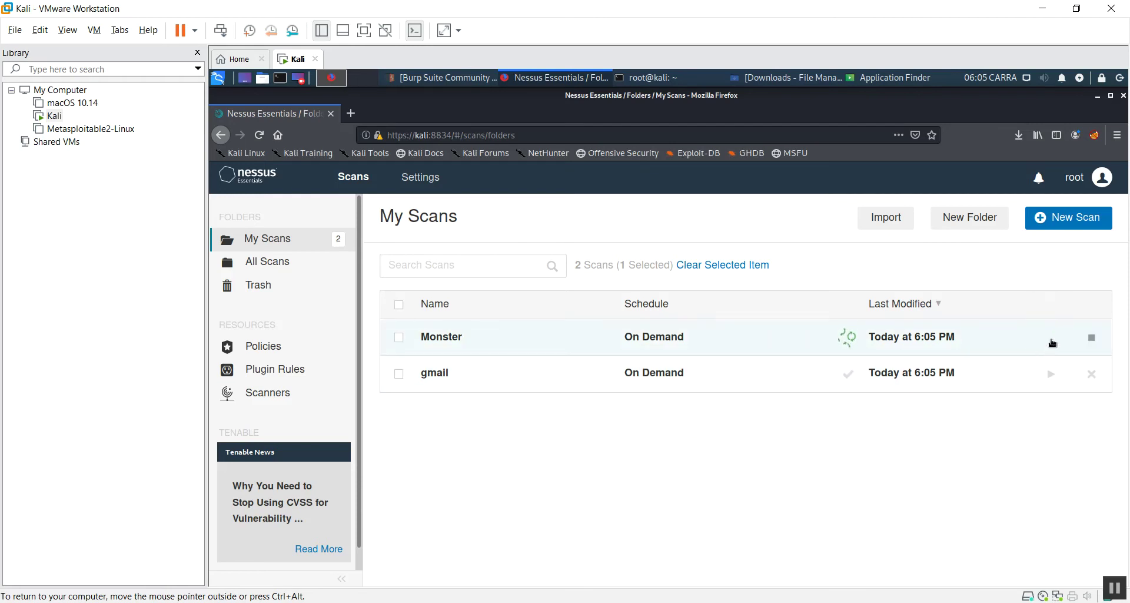
pyautogui.click(1051, 375)
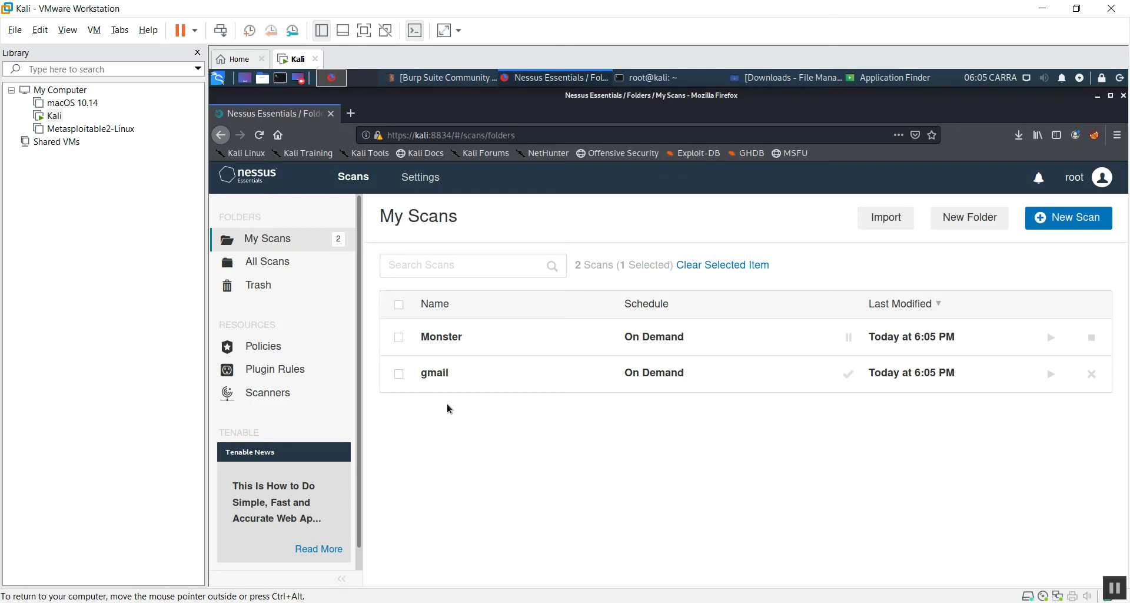
# Examine the gmail scan's results and notes, and return to the My Scans list
pyautogui.click(439, 373)
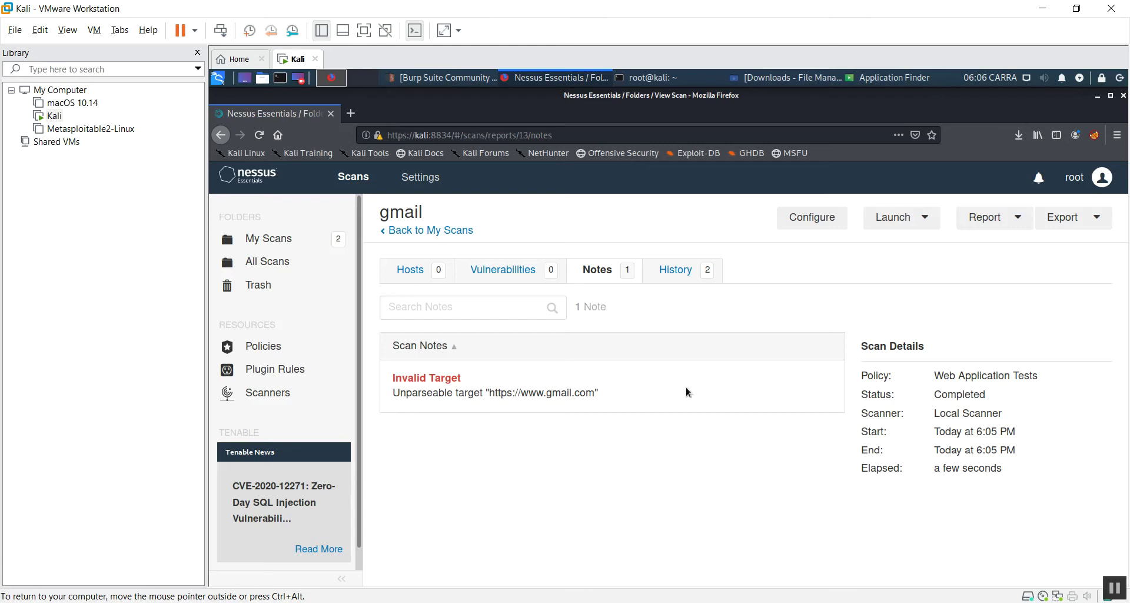
pyautogui.click(330, 283)
pyautogui.click(277, 239)
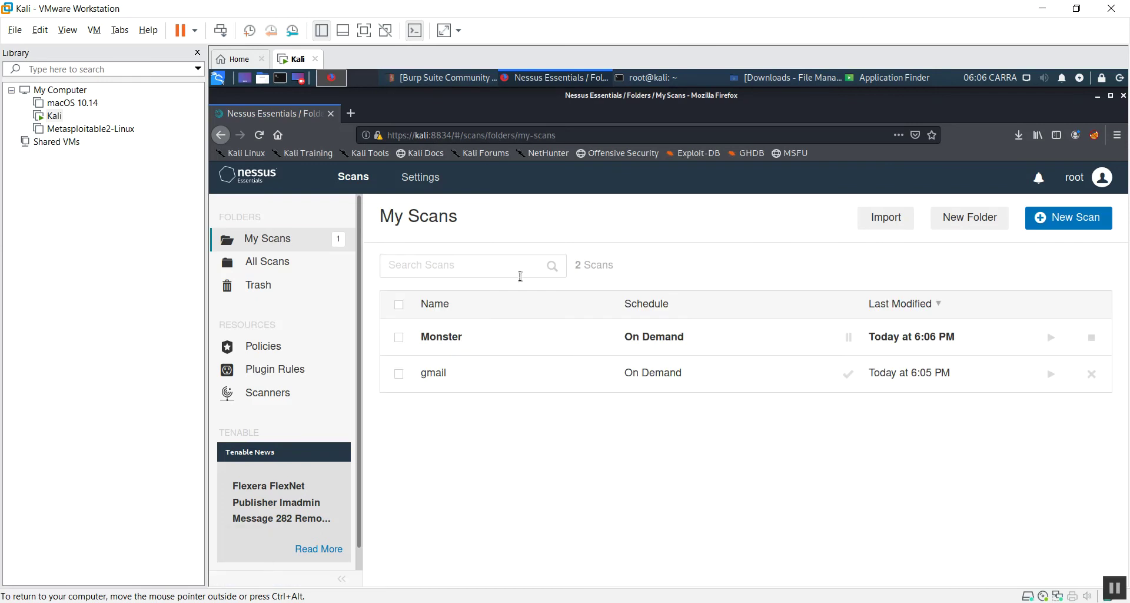
pyautogui.rightClick(434, 377)
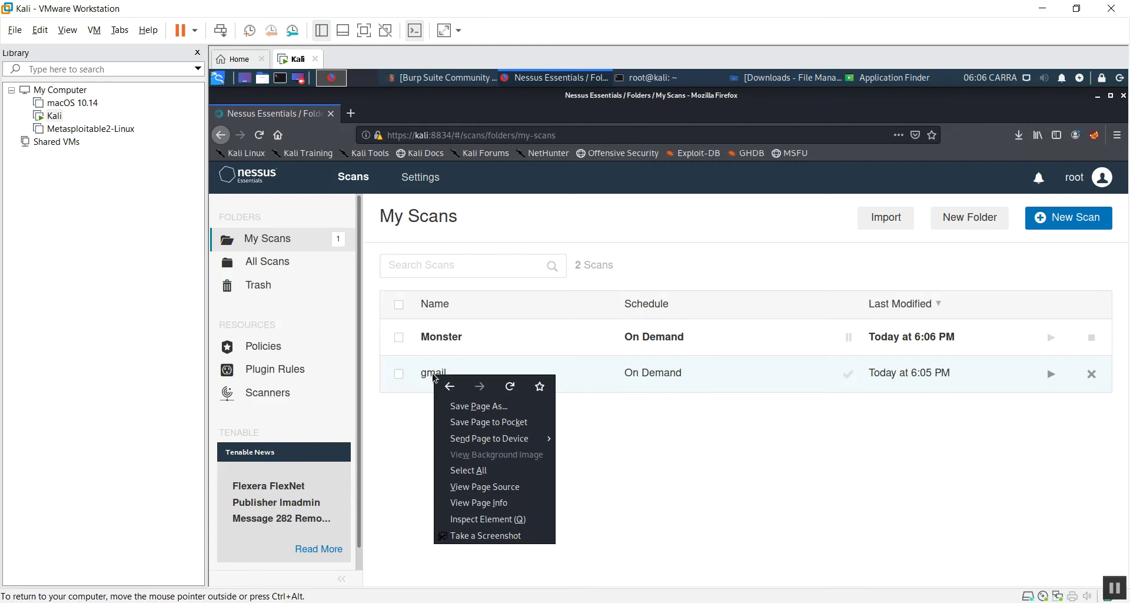
pyautogui.click(774, 448)
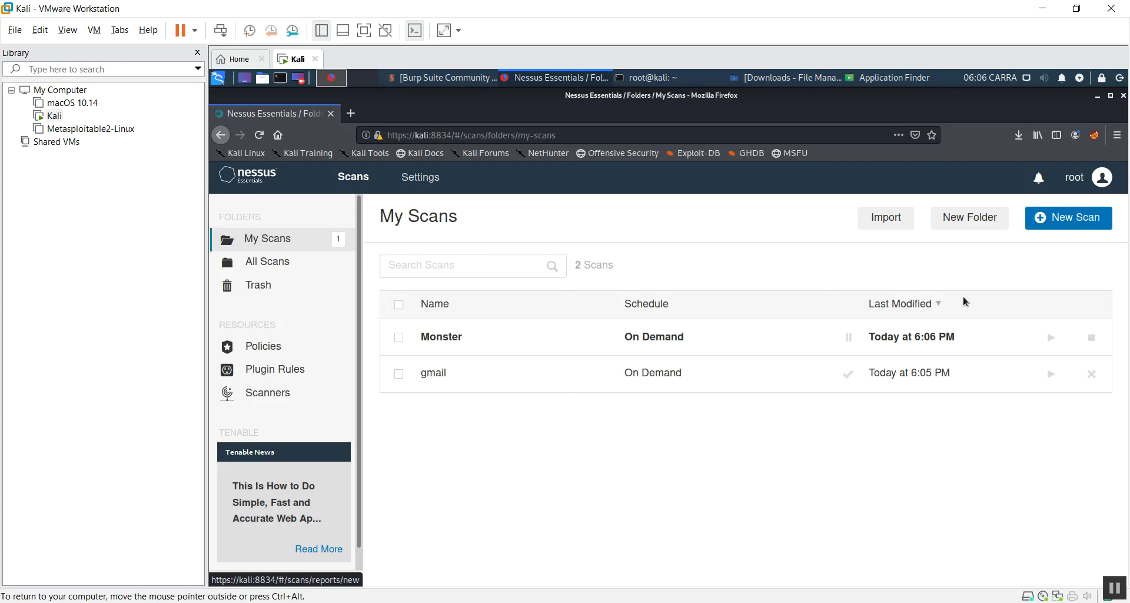
pyautogui.click(429, 376)
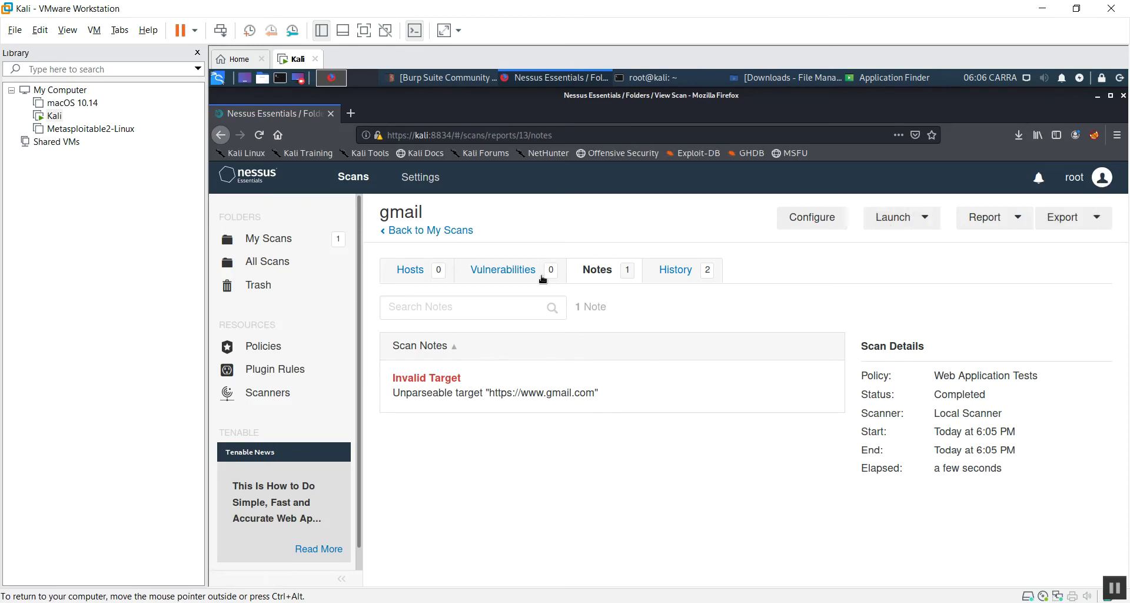
pyautogui.click(269, 241)
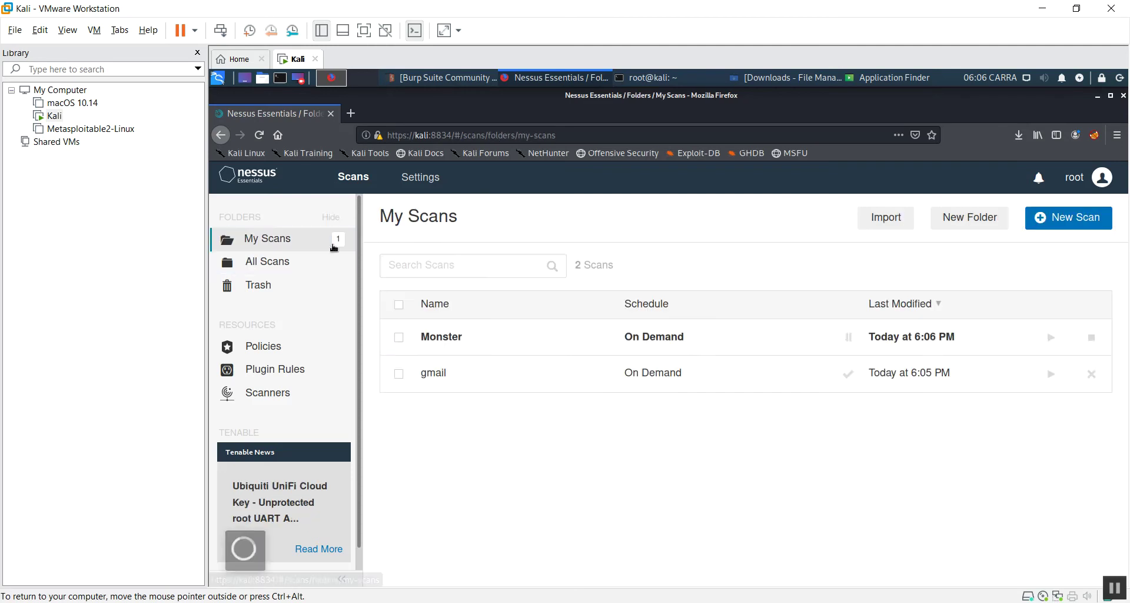
# Remove the gmail scan from My Scans and start a new scan from the Web Application Tests template
pyautogui.click(1092, 373)
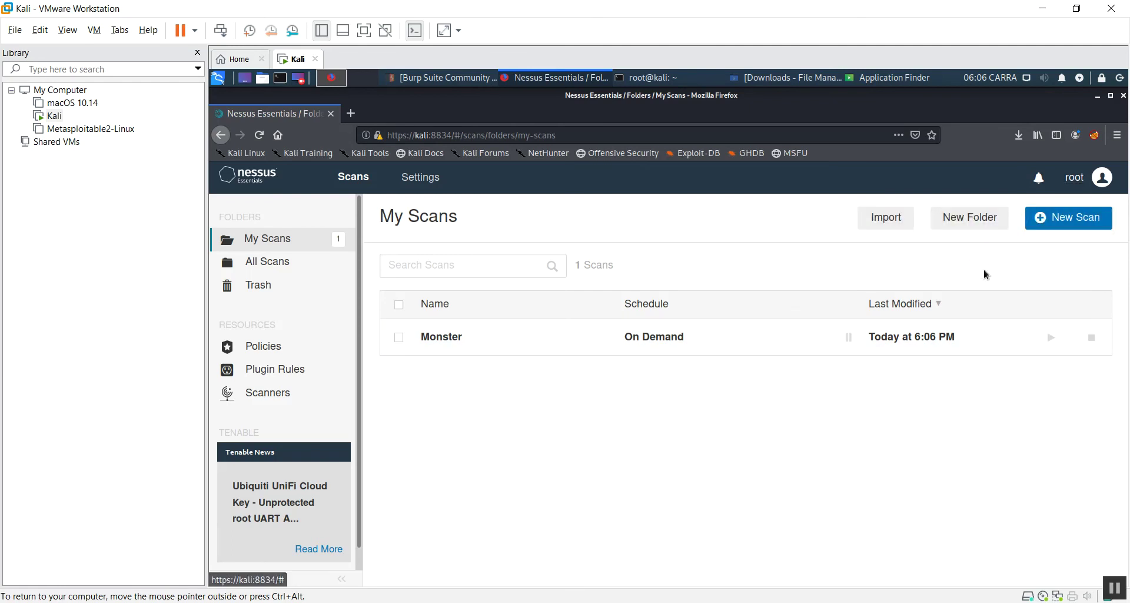
pyautogui.click(1060, 216)
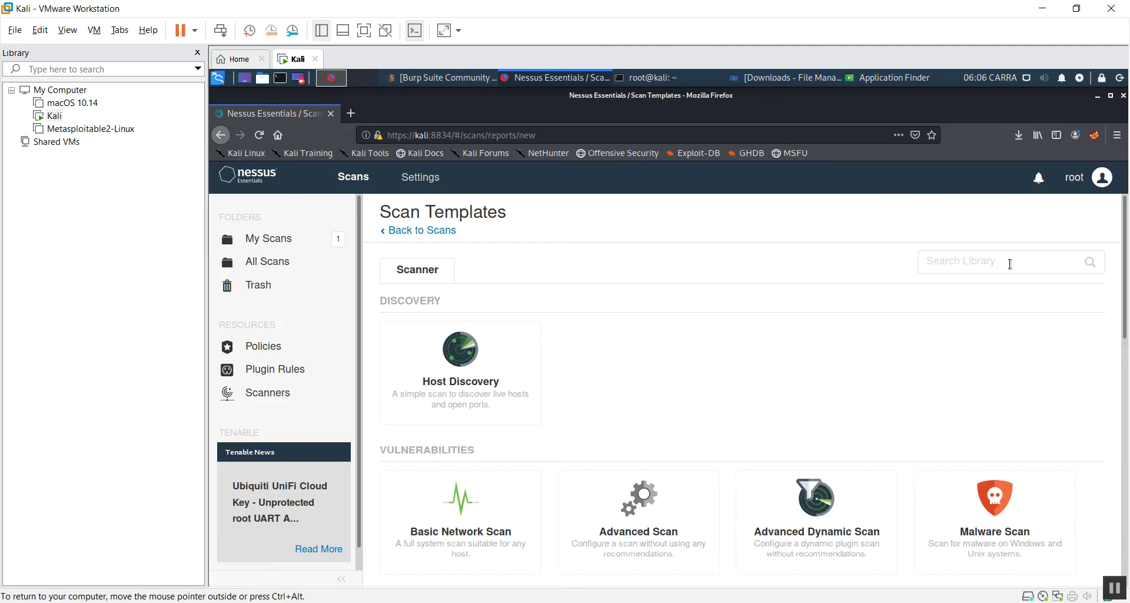
pyautogui.scroll(-3, 611, 435)
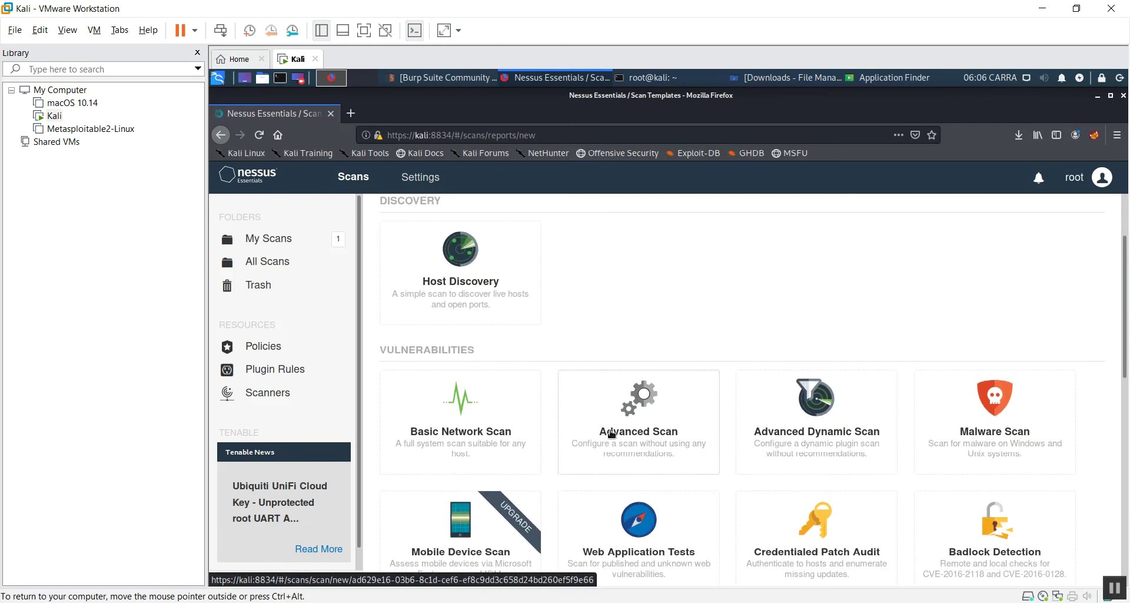
pyautogui.click(648, 526)
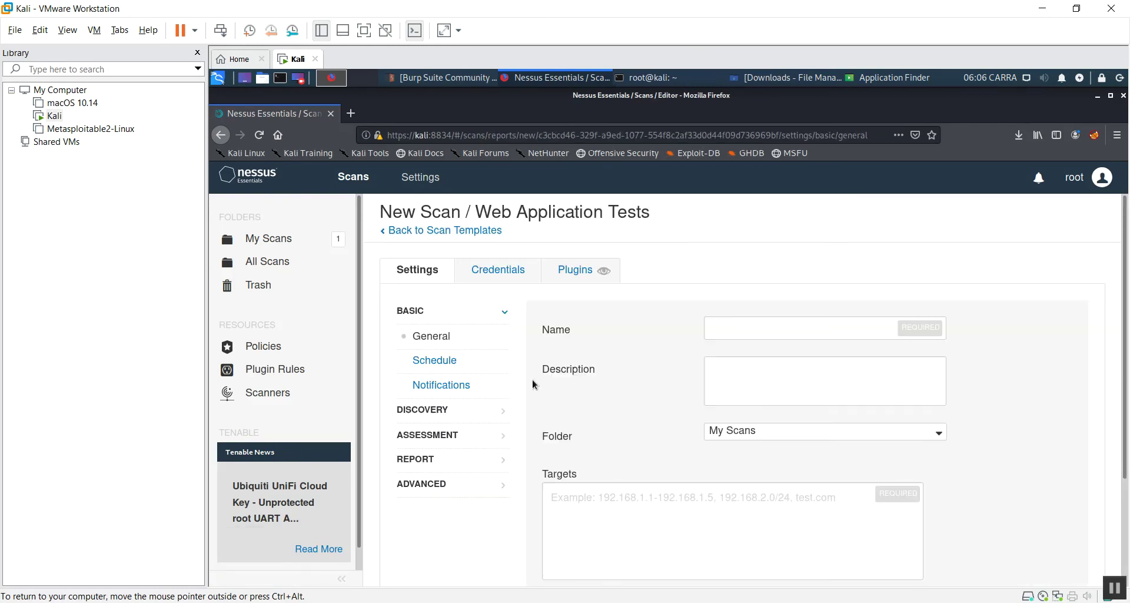
# Name the new web application scan gmail and describe it as "vulnerability scan"
pyautogui.click(729, 329)
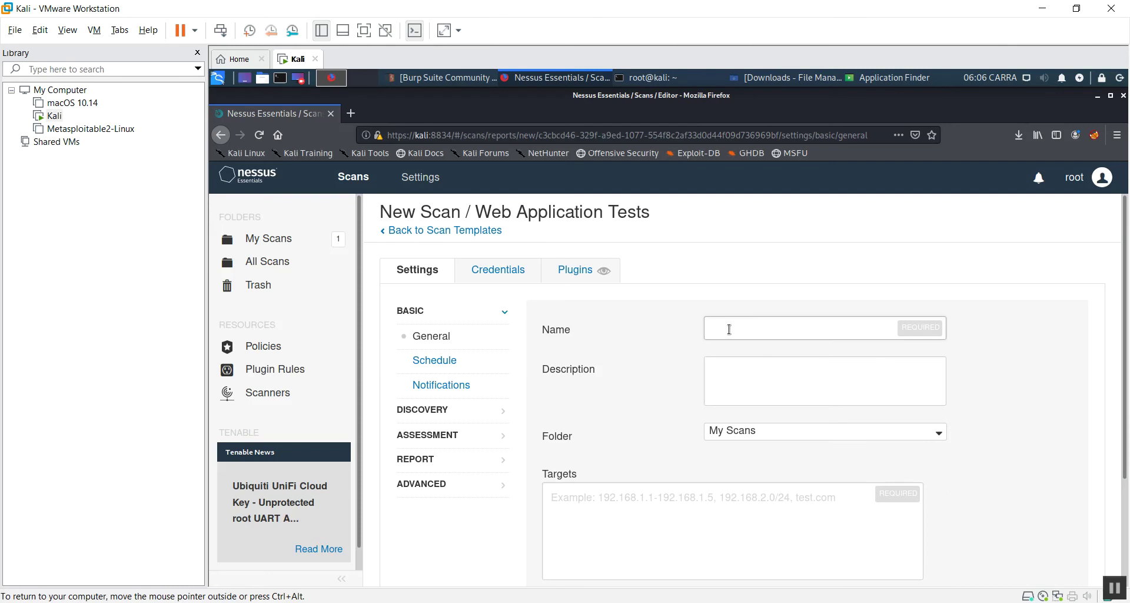
pyautogui.write('gmp')
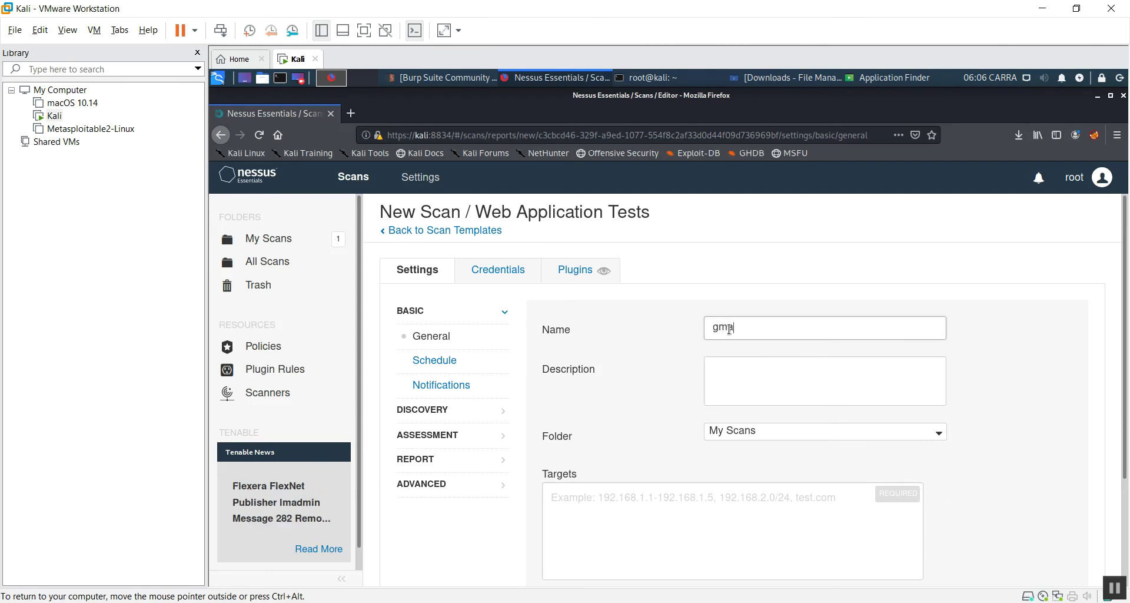
pyautogui.press('Tab')
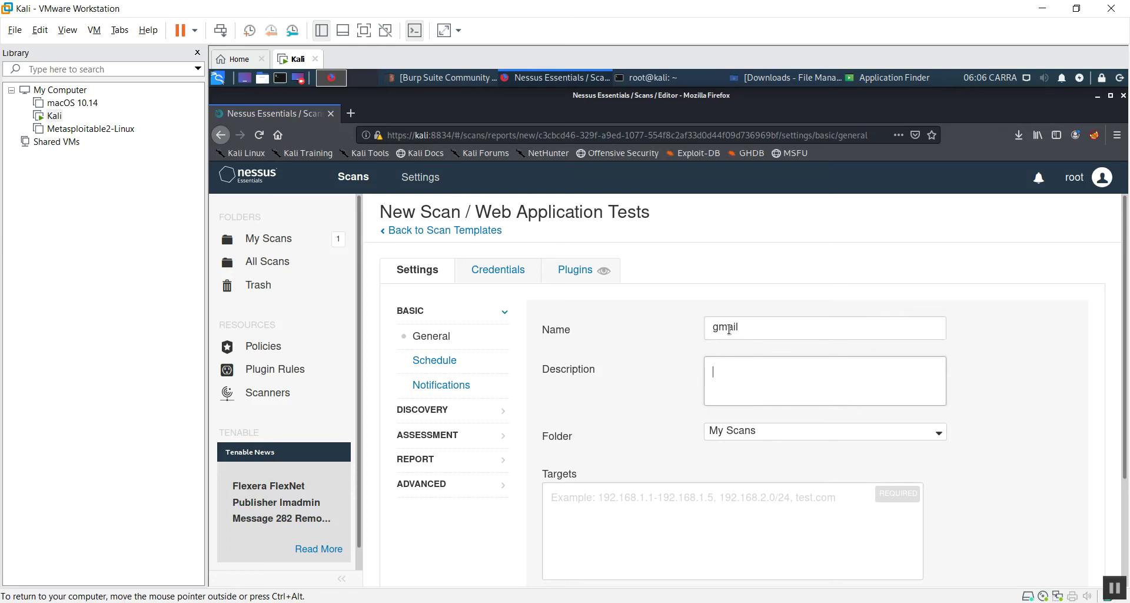
pyautogui.write('vulnerab')
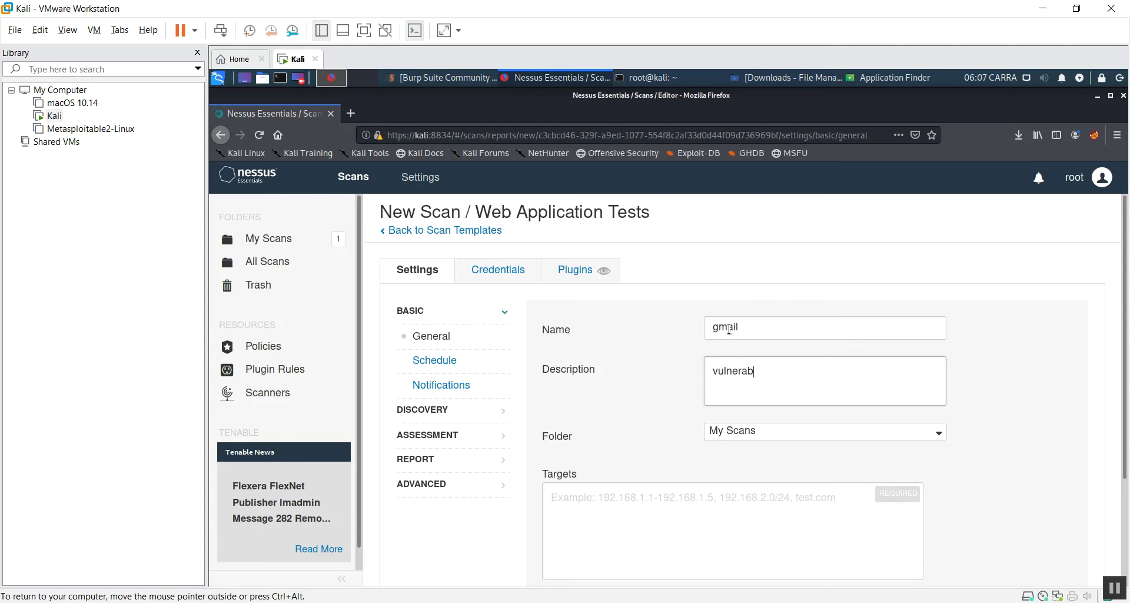
pyautogui.write('lity c')
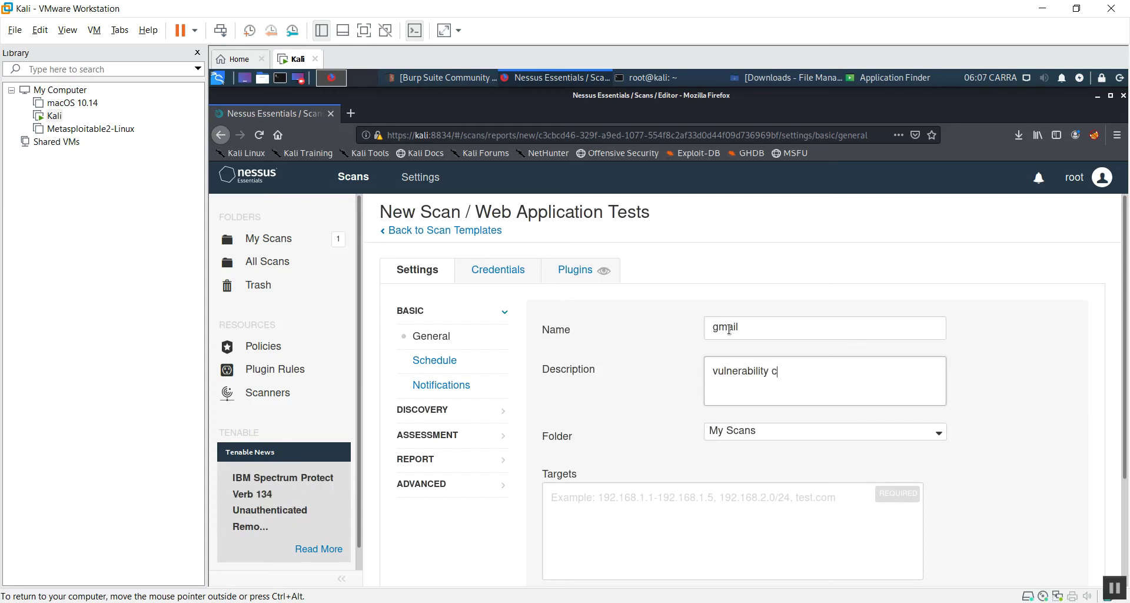
pyautogui.press('BackSpace')
pyautogui.write('scan')
pyautogui.press('Tab')
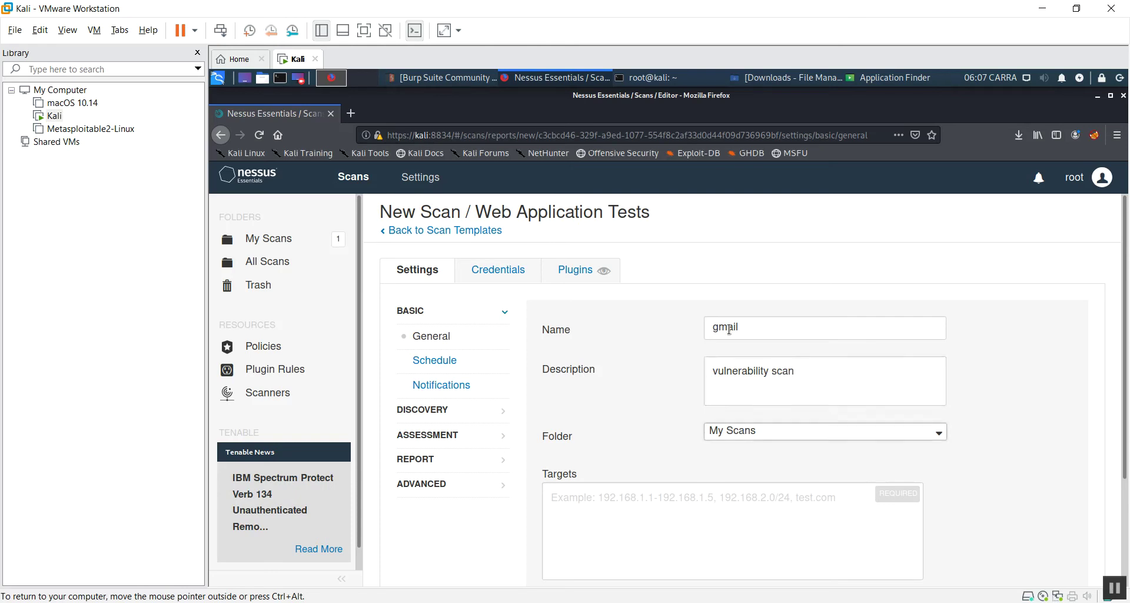
pyautogui.press('Tab')
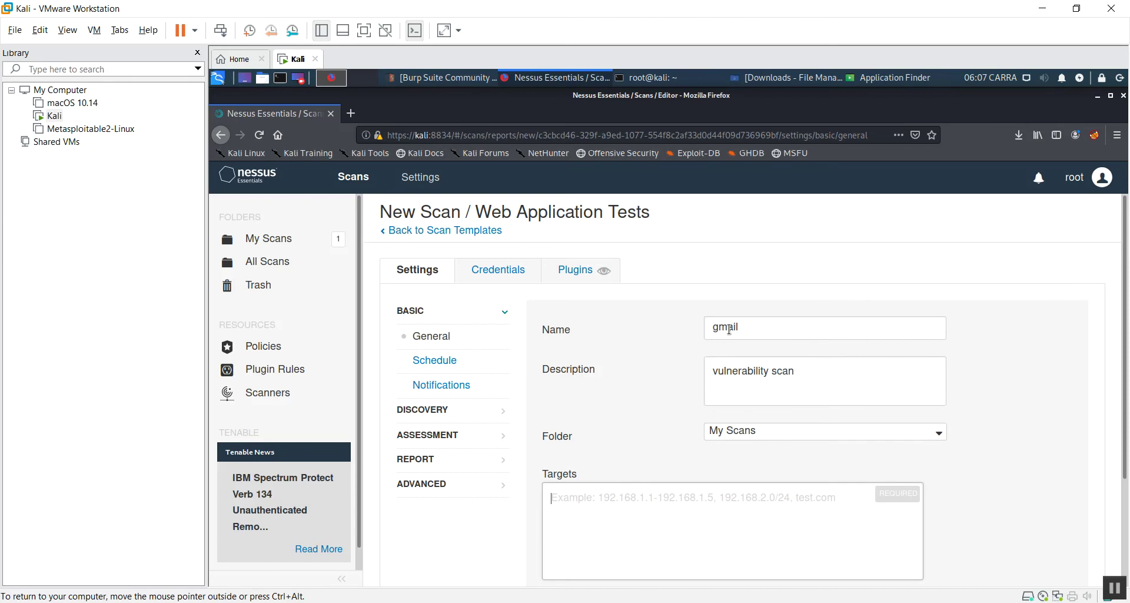
pyautogui.write('www')
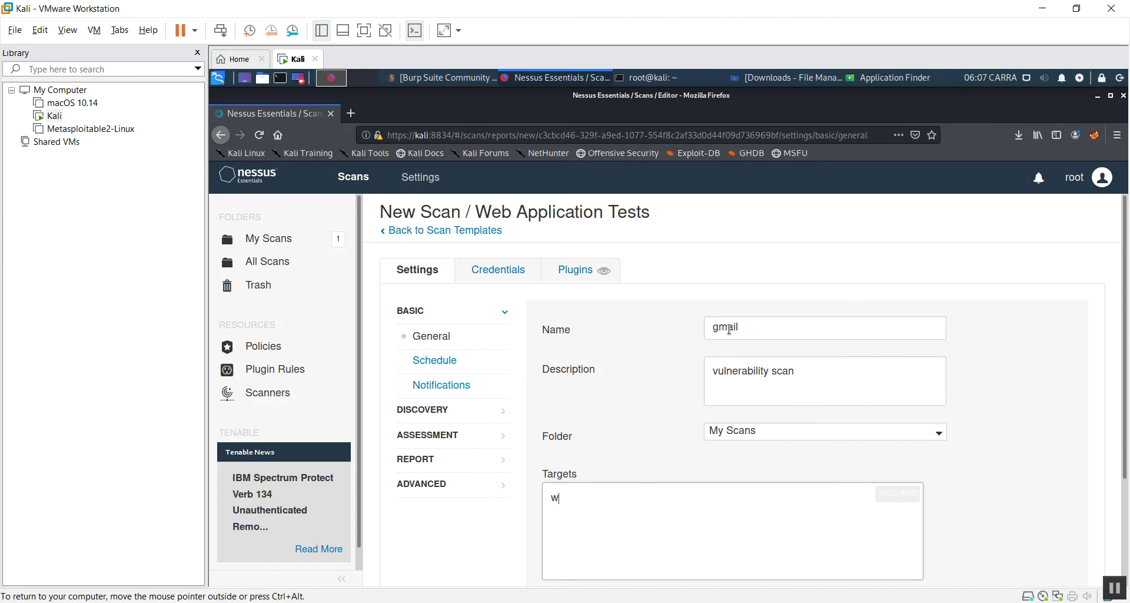
pyautogui.press('BackSpace')
pyautogui.press('BackSpace')
pyautogui.press('BackSpace')
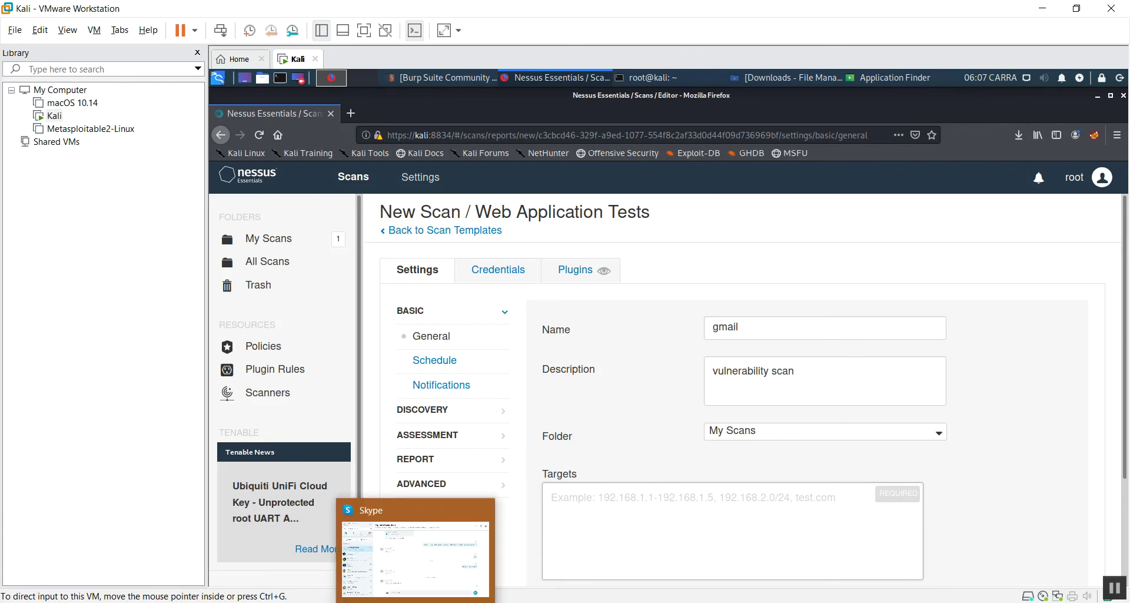
pyautogui.click(416, 559)
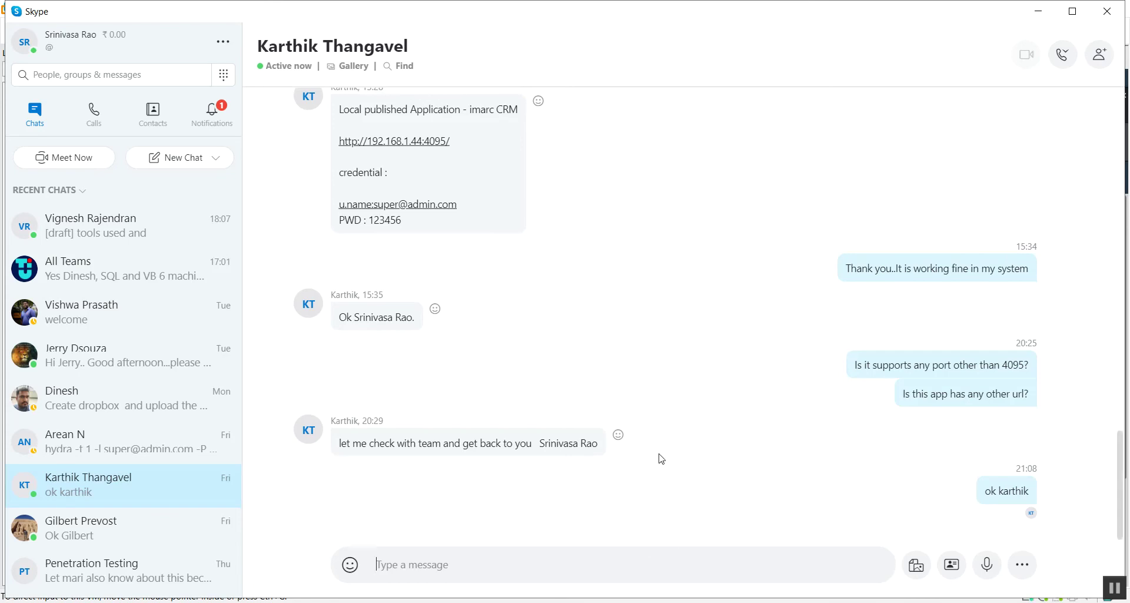
pyautogui.click(377, 565)
pyautogui.moveTo(488, 597)
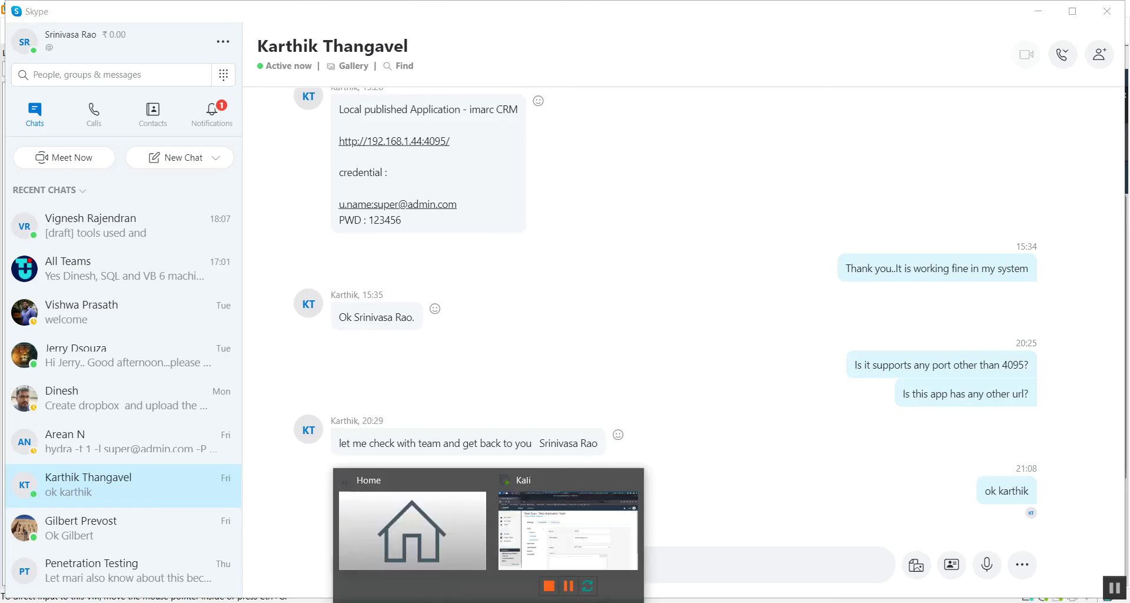
pyautogui.click(565, 536)
pyautogui.click(589, 503)
pyautogui.write('http://192.168.1.44:4095/')
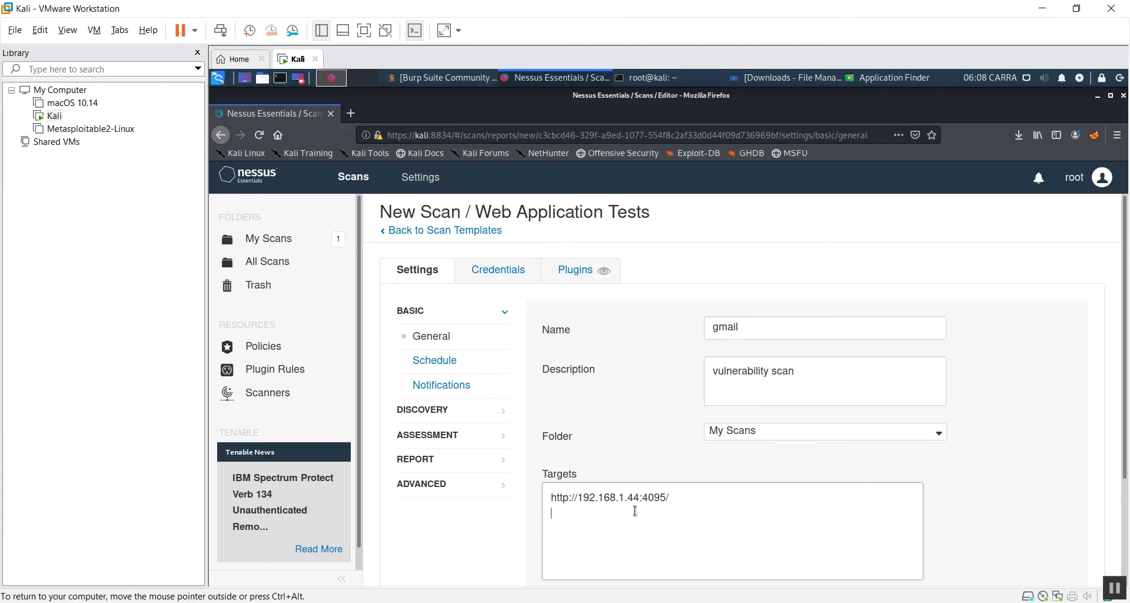
pyautogui.moveTo(641, 497); pyautogui.dragTo(664, 498)
pyautogui.moveTo(671, 565)
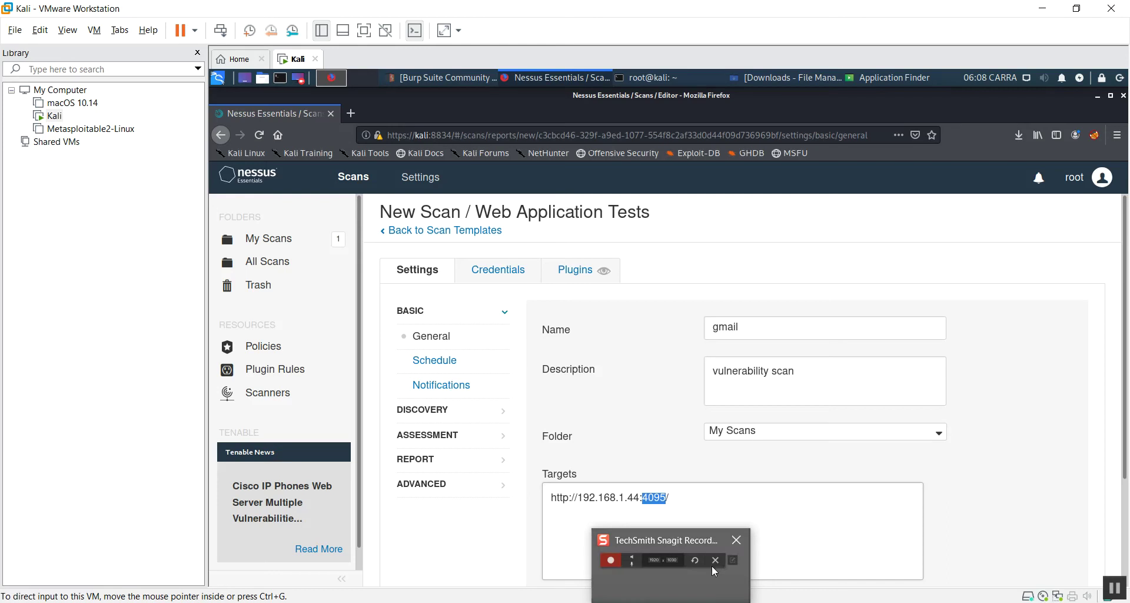
pyautogui.click(687, 497)
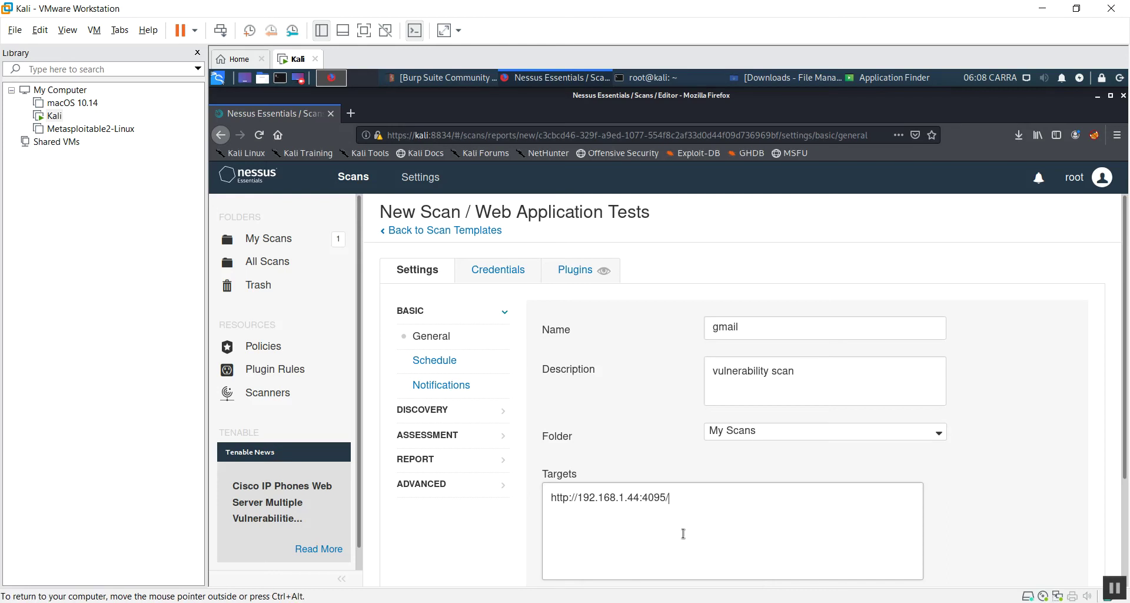
pyautogui.press('BackSpace')
pyautogui.press('BackSpace')
pyautogui.press('BackSpace')
pyautogui.press('BackSpace')
pyautogui.press('BackSpace')
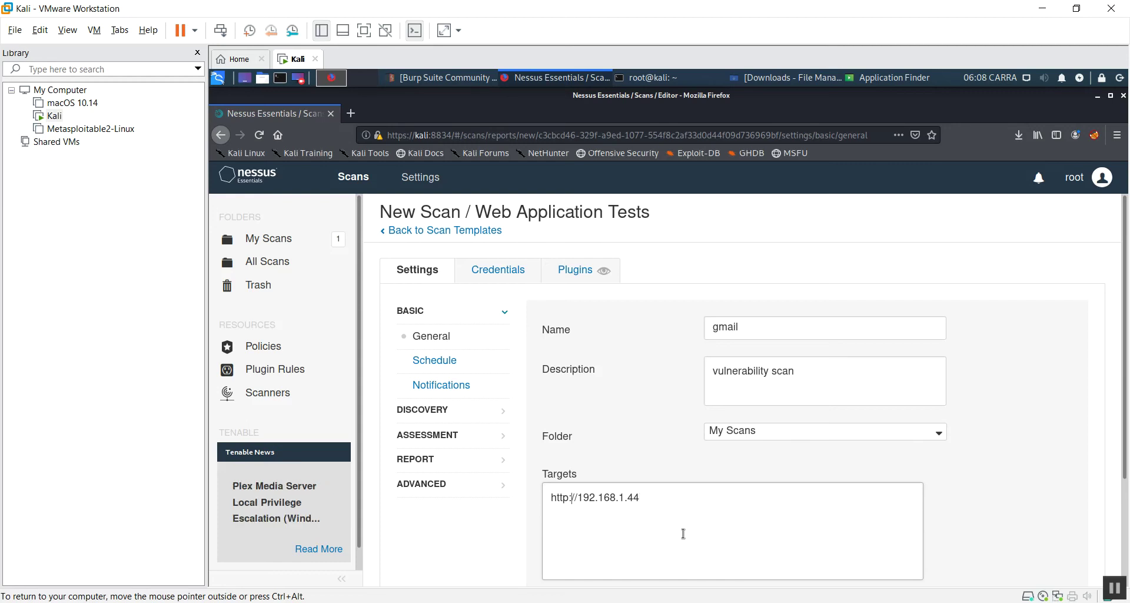
pyautogui.press('Delete')
pyautogui.press('Delete')
pyautogui.press('Delete')
pyautogui.press('Delete')
pyautogui.press('Delete')
pyautogui.press('Delete')
pyautogui.press('Delete')
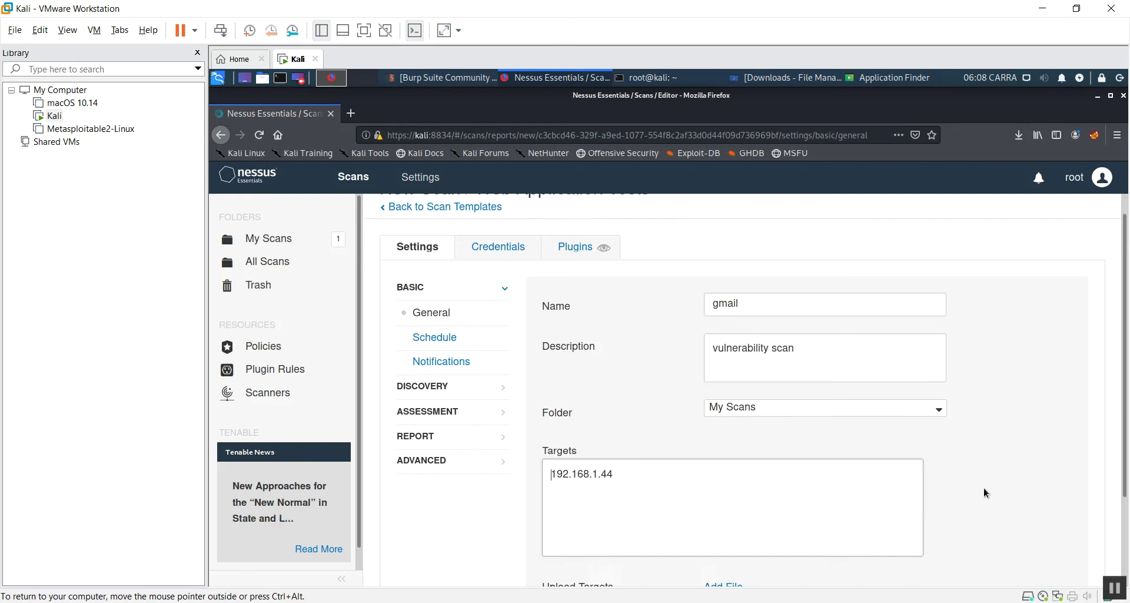
# Save the new gmail scan and launch it from My Scans
pyautogui.scroll(-3, 983, 487)
pyautogui.click(408, 581)
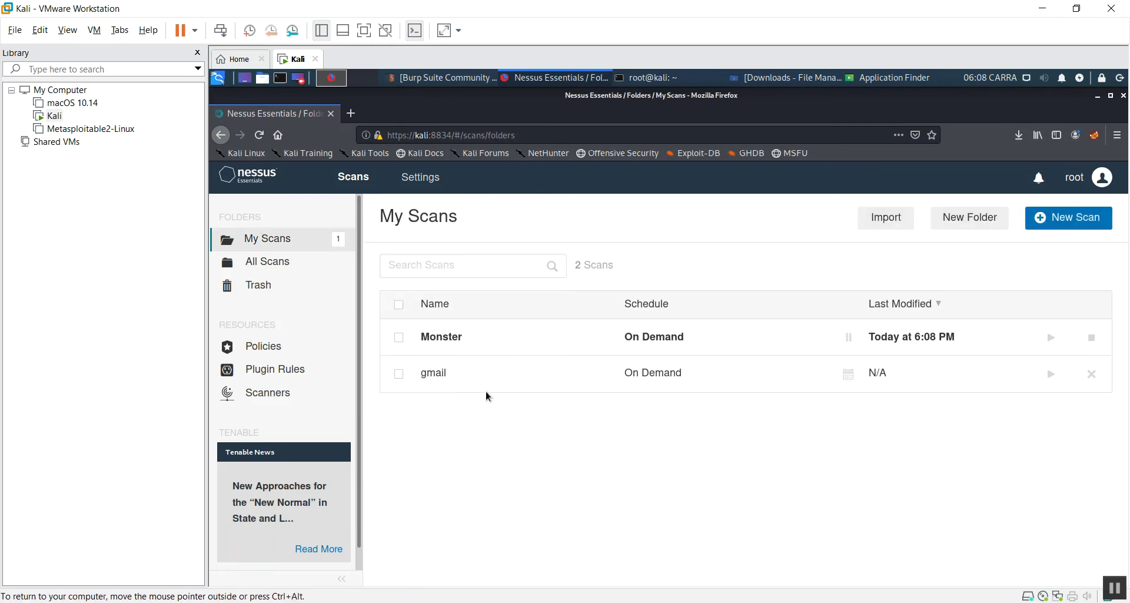
pyautogui.click(1051, 376)
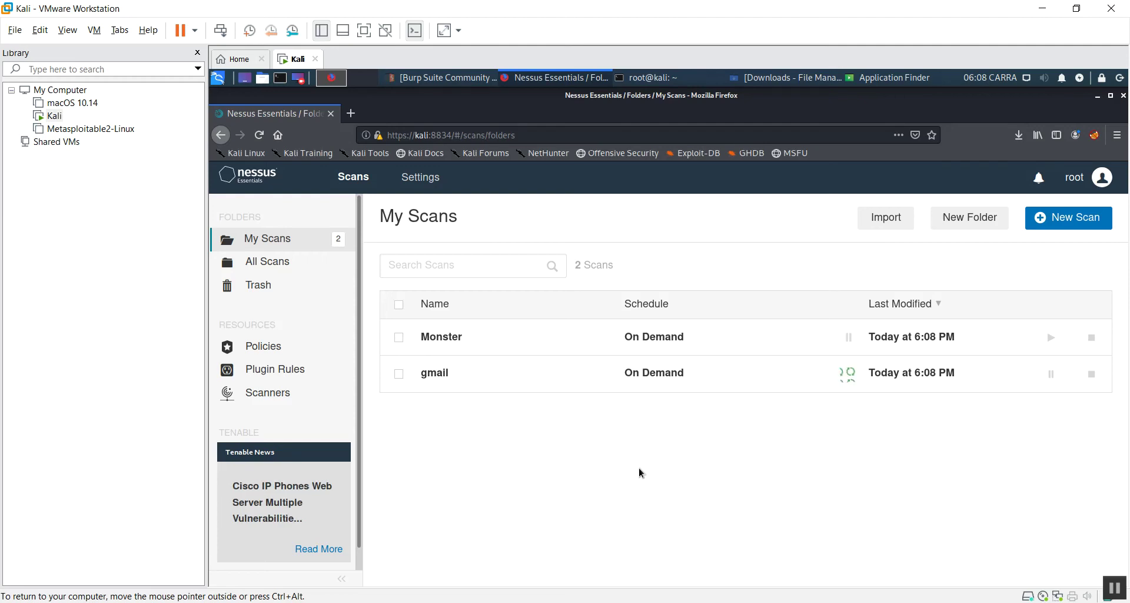
# Open the gmail scan's results, show the virtual machine full screen and look through the scan's vulnerabilities list
pyautogui.click(442, 374)
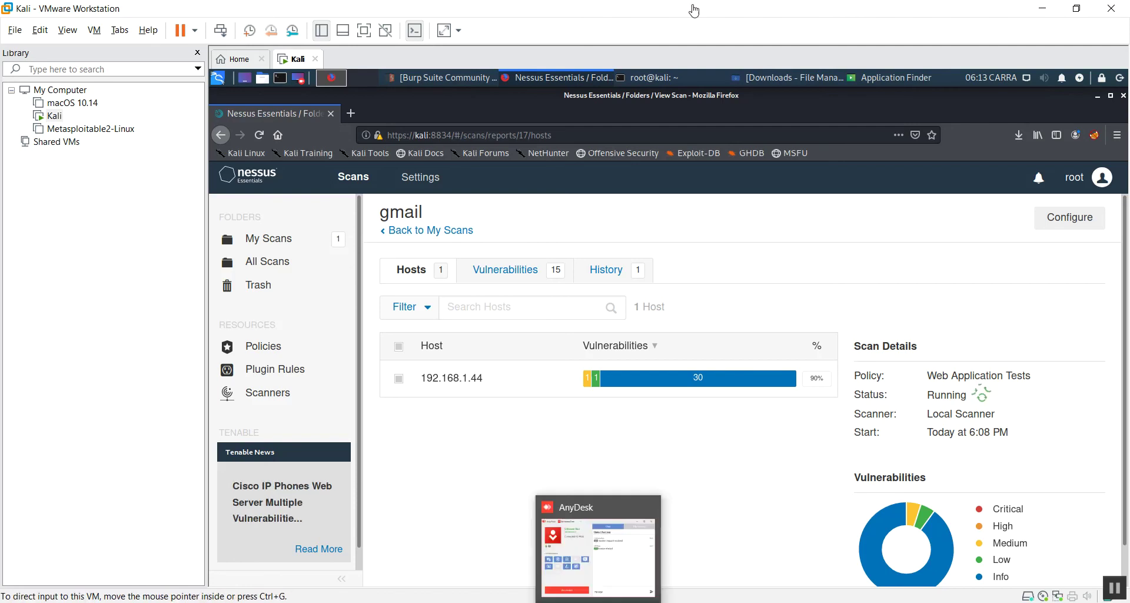
pyautogui.click(364, 31)
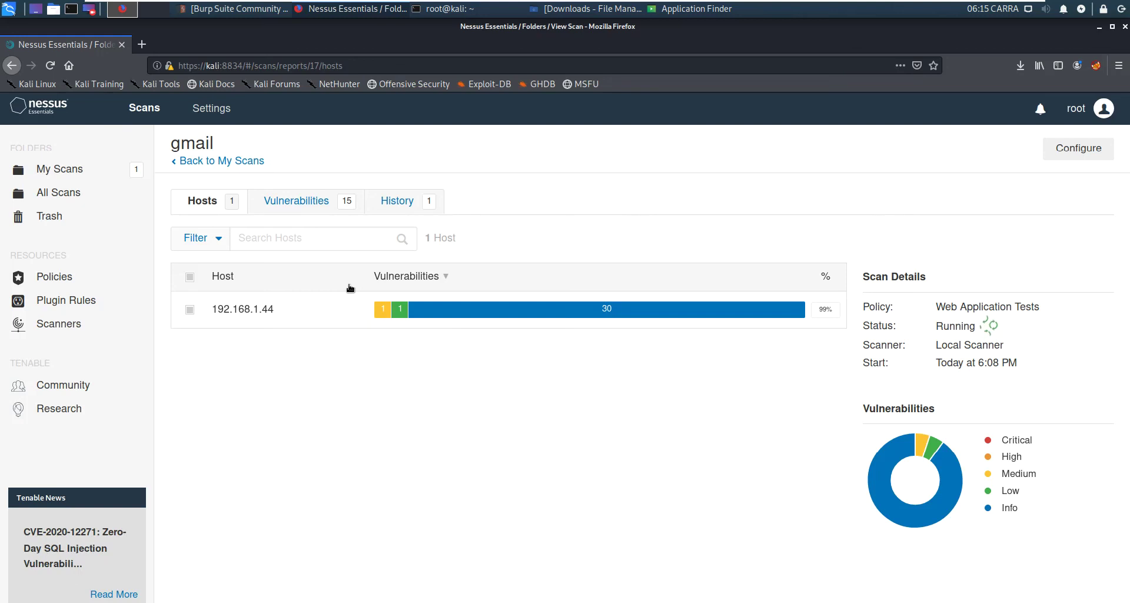
pyautogui.click(307, 203)
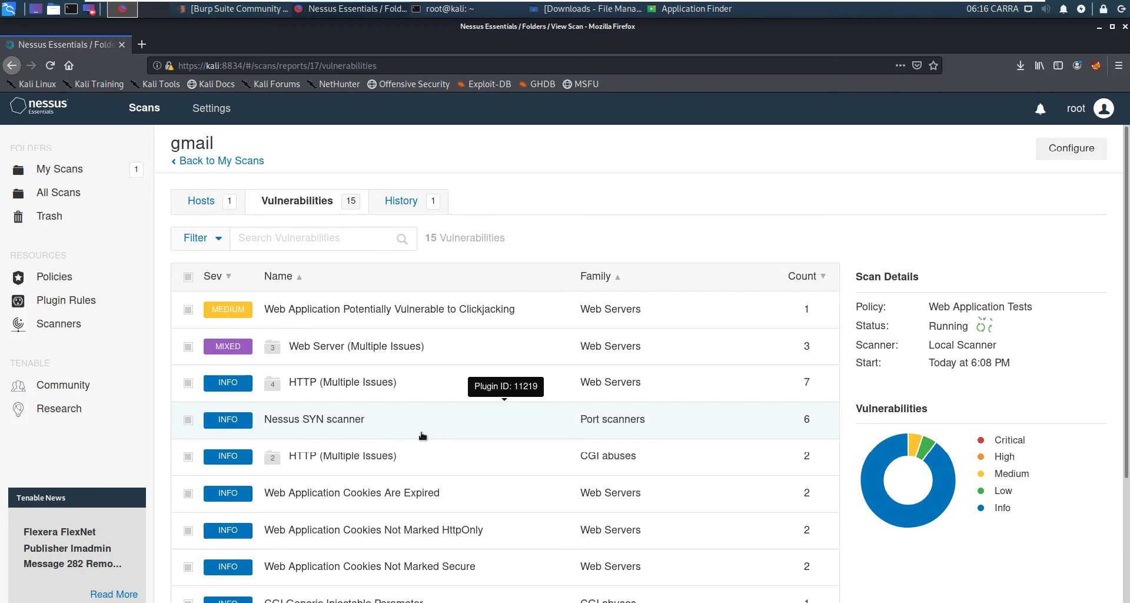
pyautogui.scroll(-1, 422, 436)
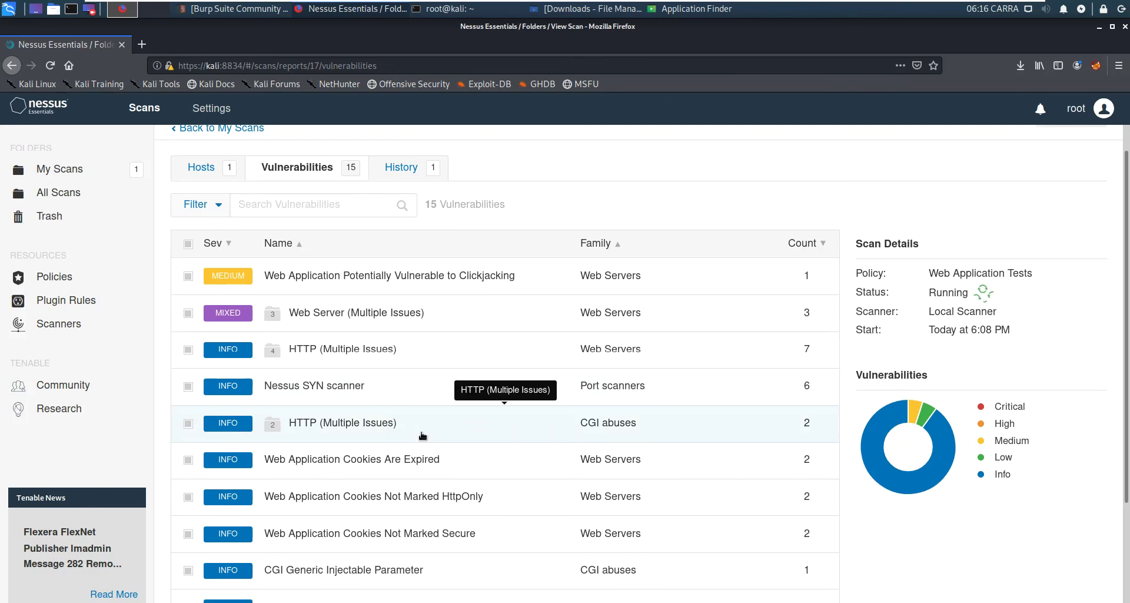
pyautogui.scroll(-1, 423, 436)
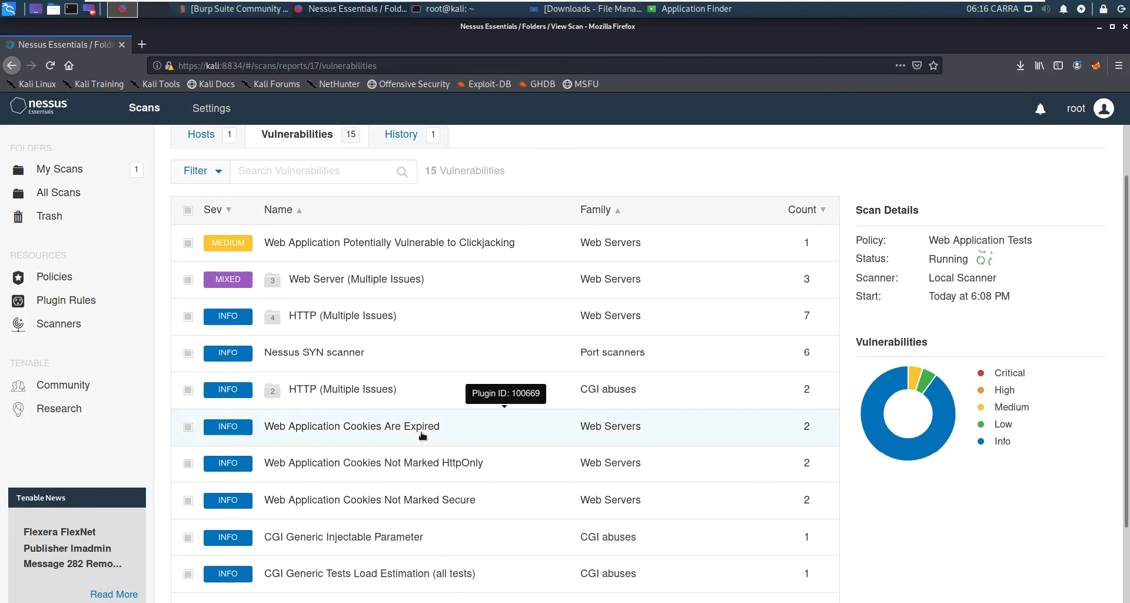
pyautogui.scroll(-1, 422, 436)
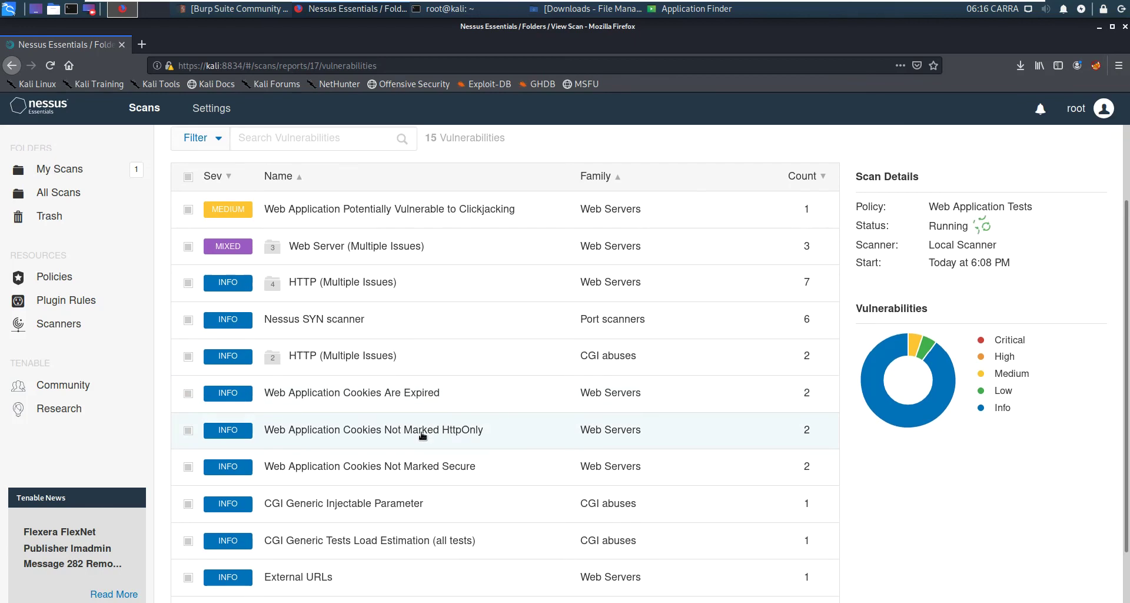
pyautogui.scroll(3, 402, 260)
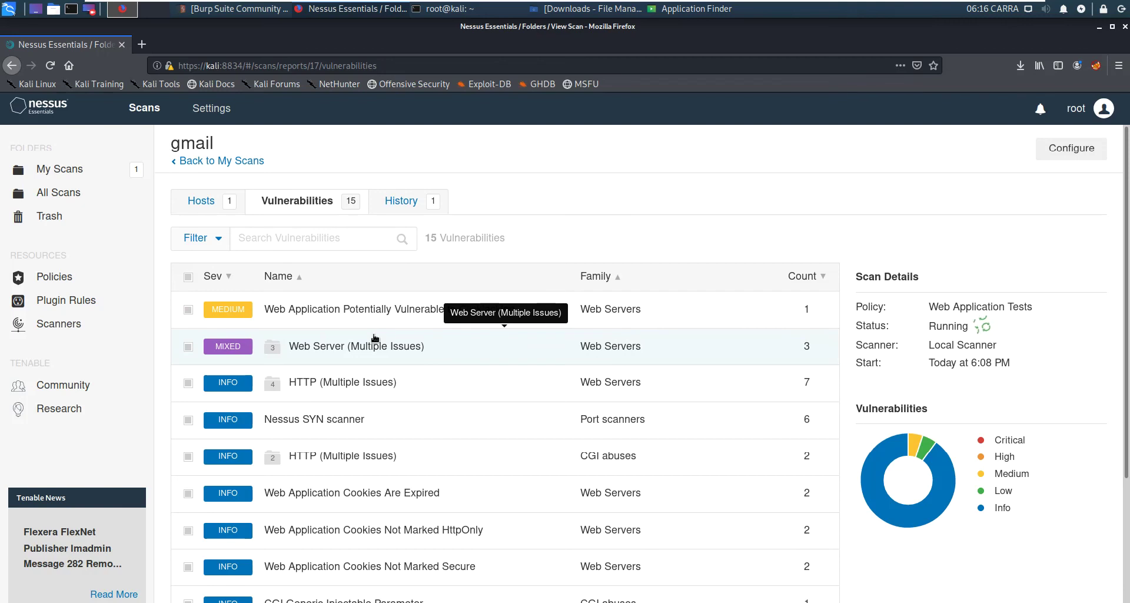
# Read the description, solution and output of the Web Application Potentially Vulnerable to Clickjacking finding, and return to the vulnerabilities list
pyautogui.click(360, 317)
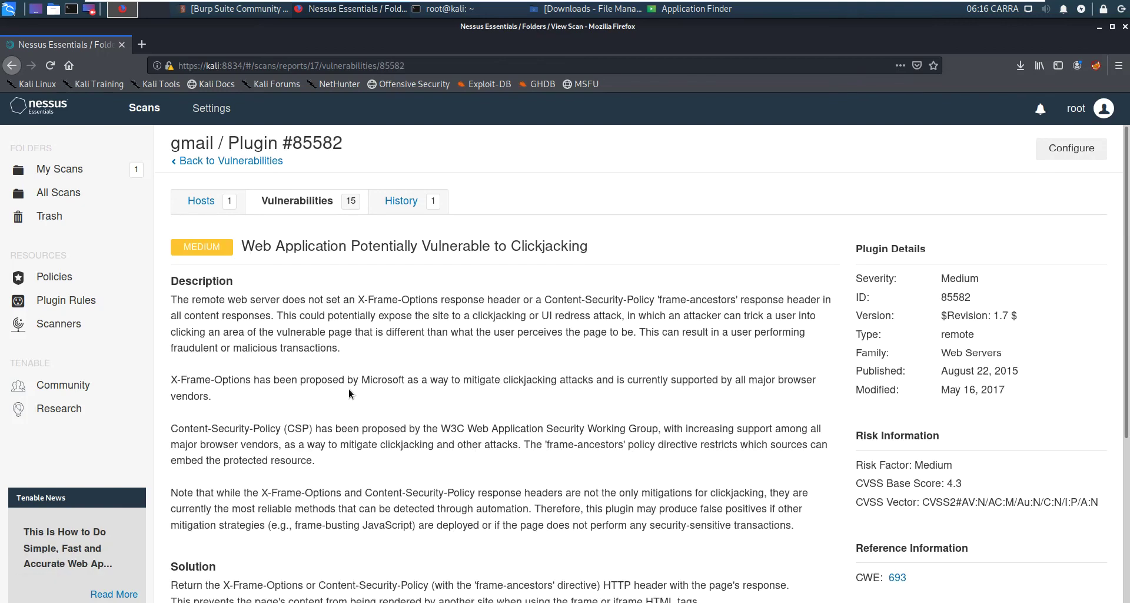
pyautogui.scroll(-3, 348, 388)
pyautogui.scroll(-2, 348, 389)
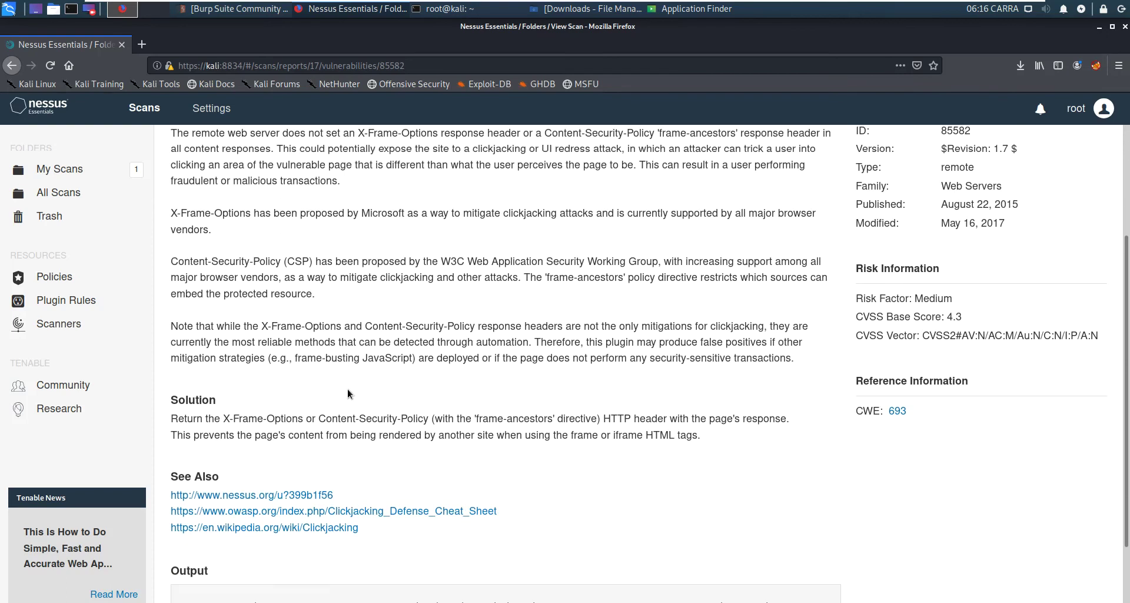
pyautogui.scroll(-3, 348, 393)
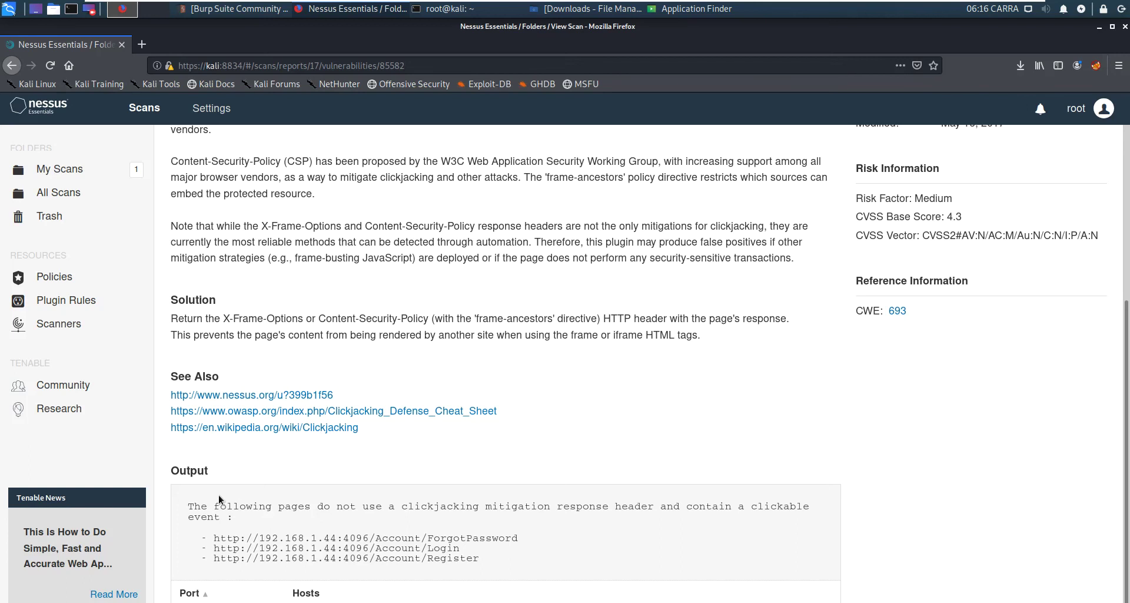
pyautogui.scroll(-1, 274, 468)
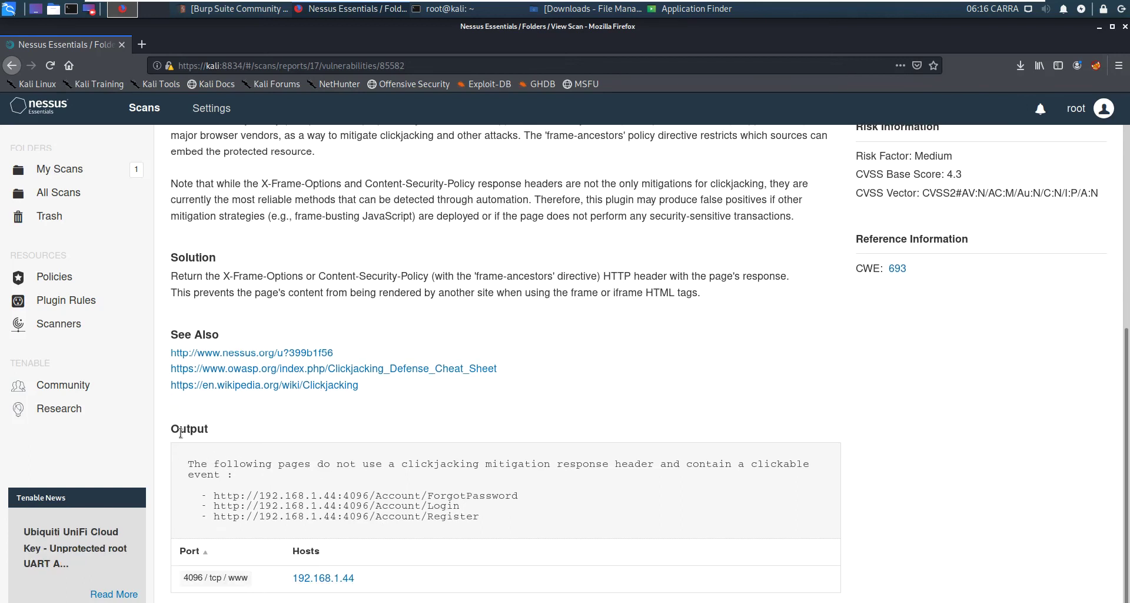
pyautogui.moveTo(167, 428); pyautogui.dragTo(271, 439)
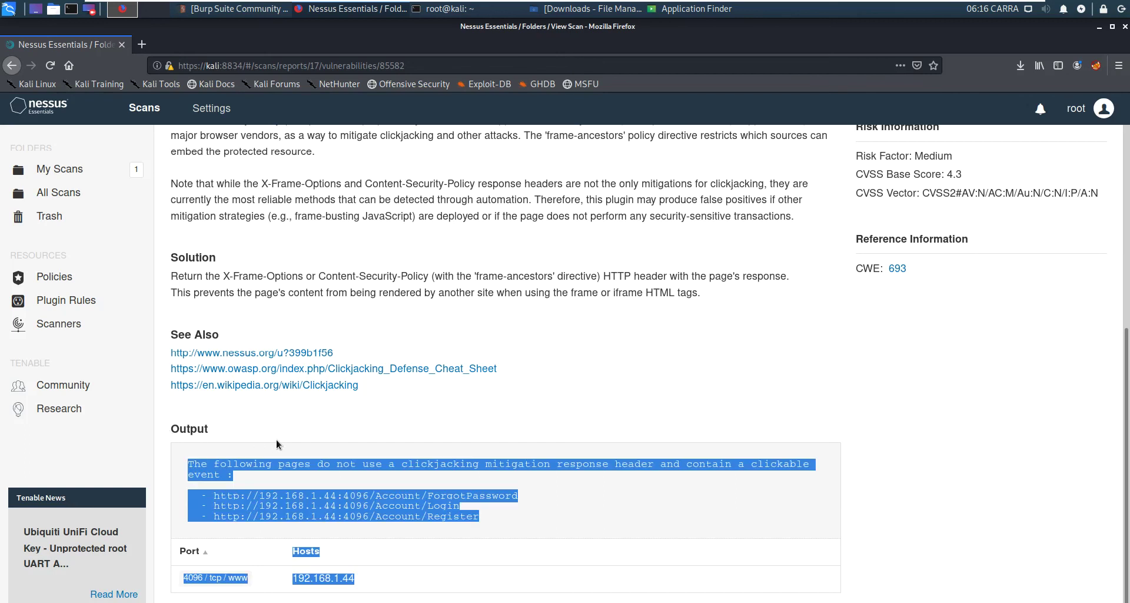
pyautogui.scroll(7, 478, 497)
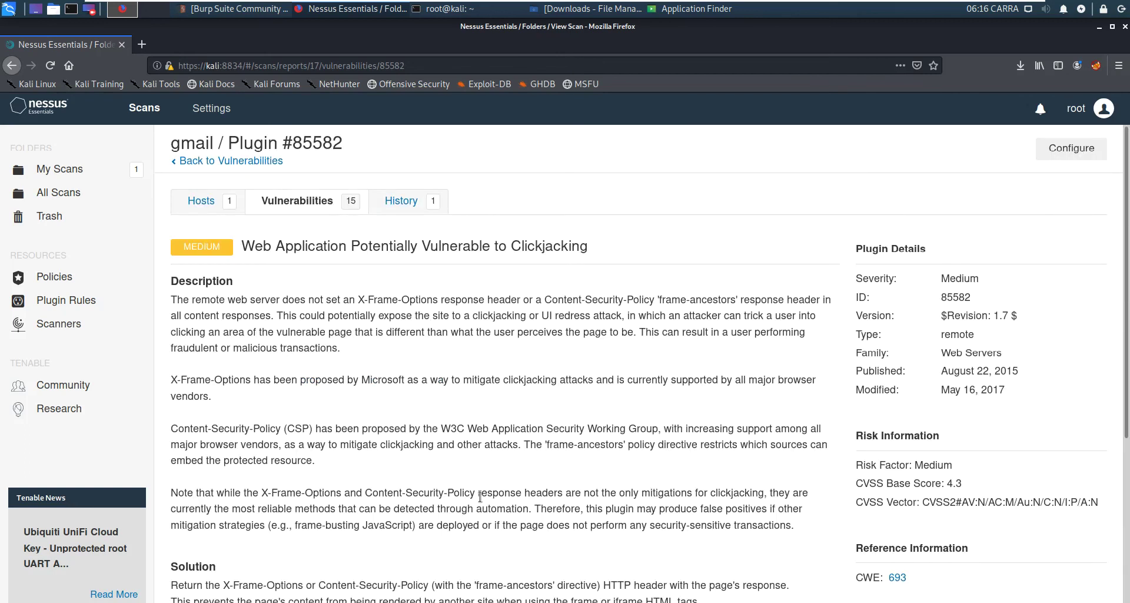
pyautogui.scroll(-5, 480, 496)
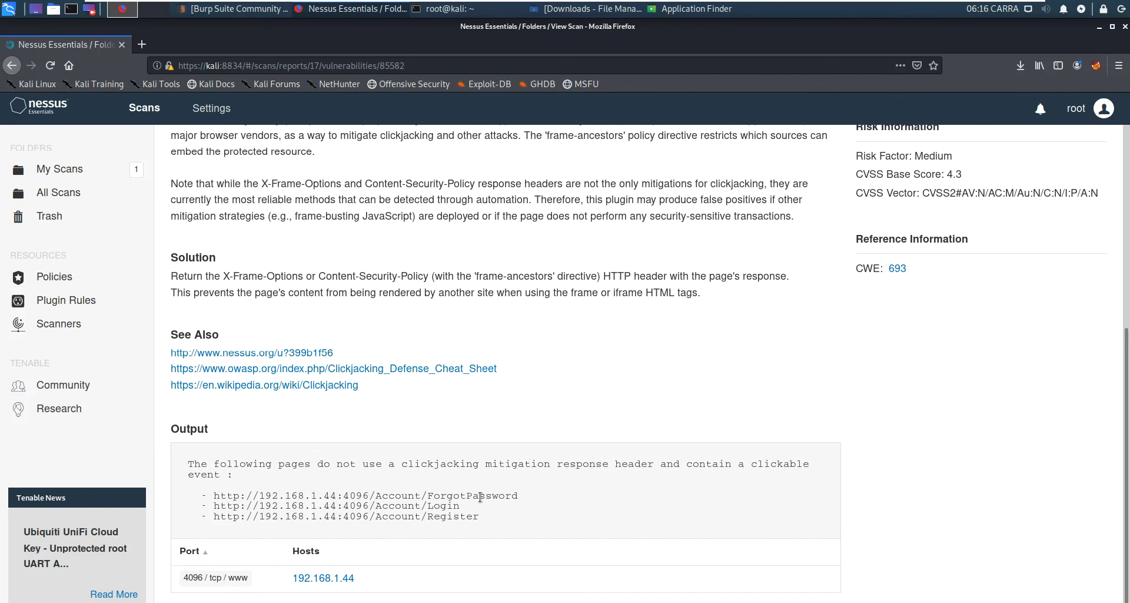
pyautogui.scroll(2, 480, 496)
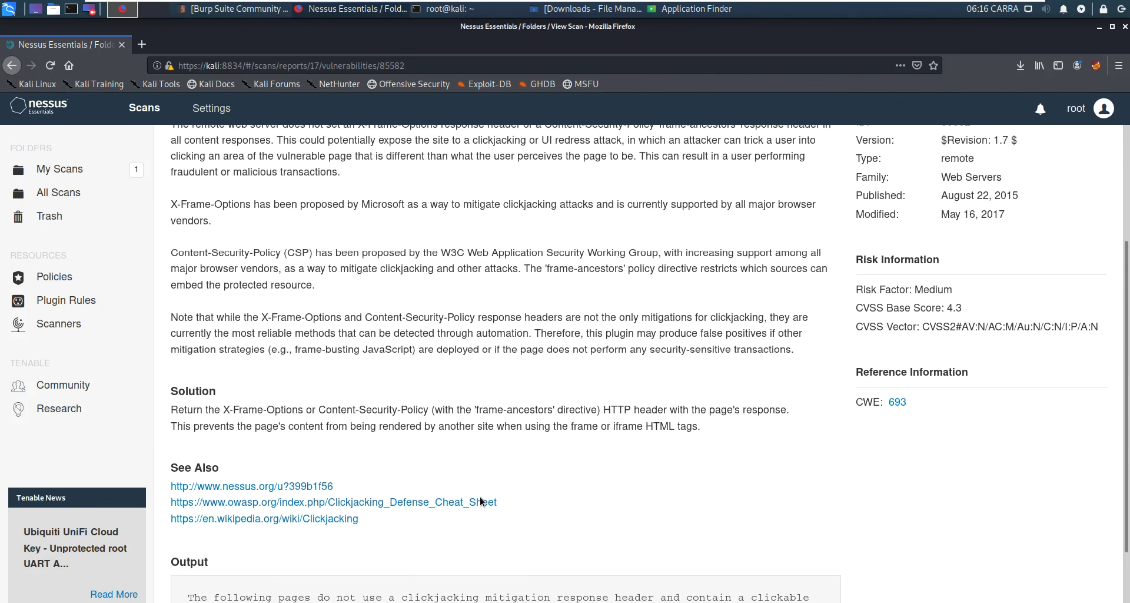
pyautogui.scroll(3, 480, 501)
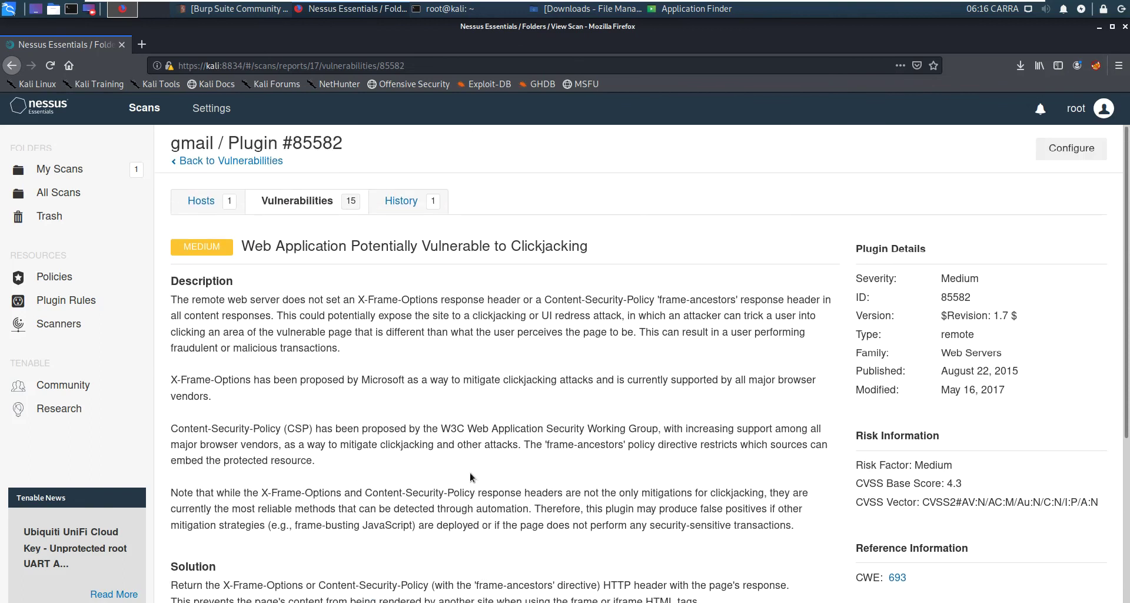
pyautogui.click(303, 200)
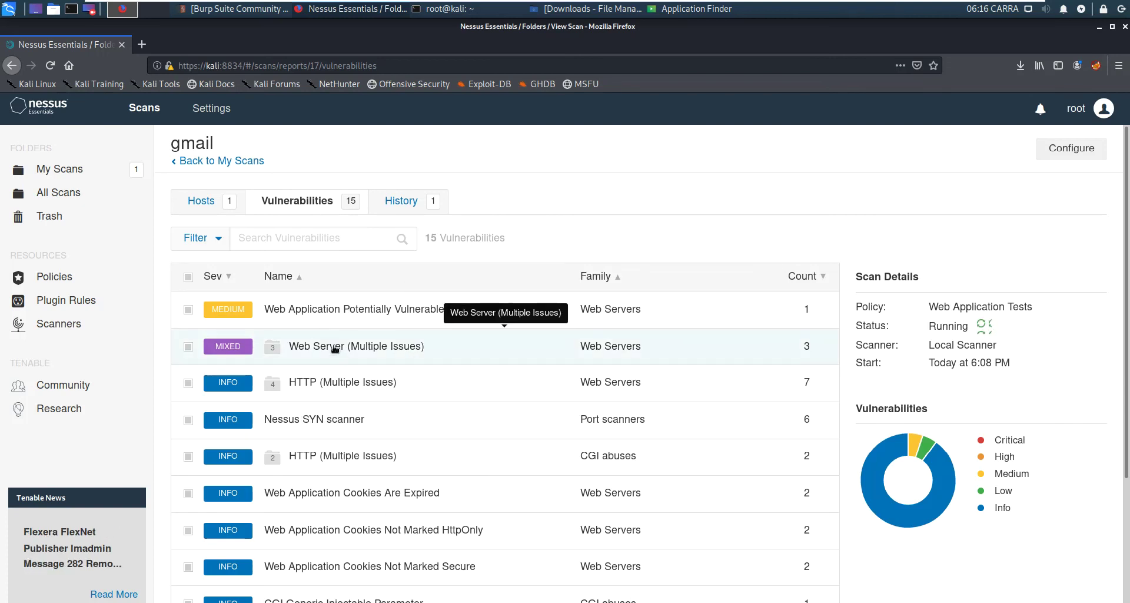
# Examine the Nessus SYN scanner finding's description and per-port output, and return to the vulnerabilities list
pyautogui.click(314, 425)
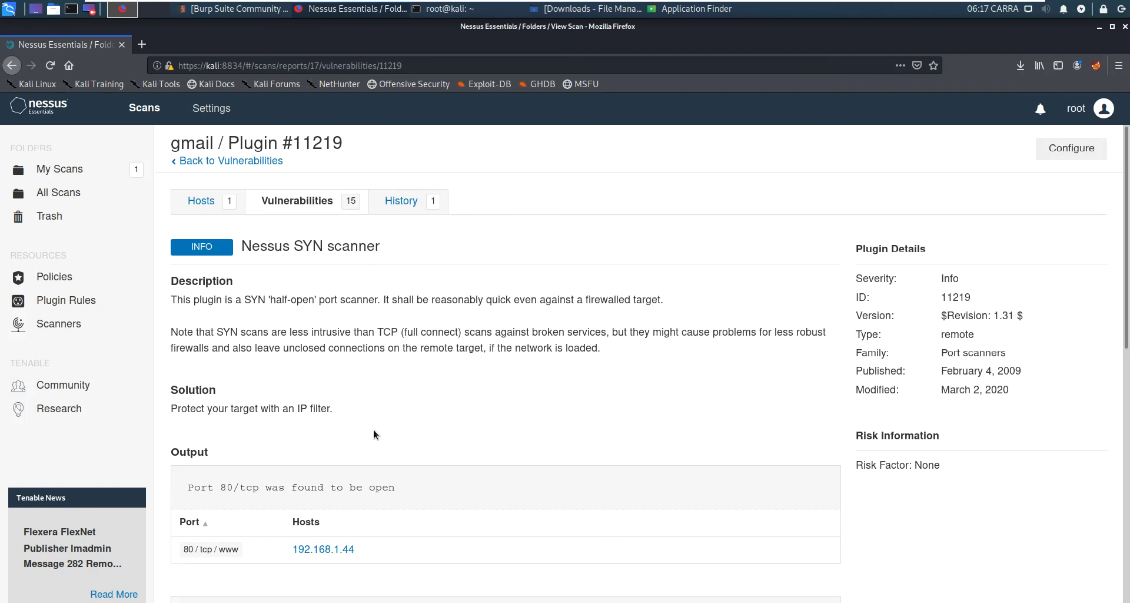
pyautogui.scroll(-1, 373, 430)
pyautogui.scroll(-3, 373, 435)
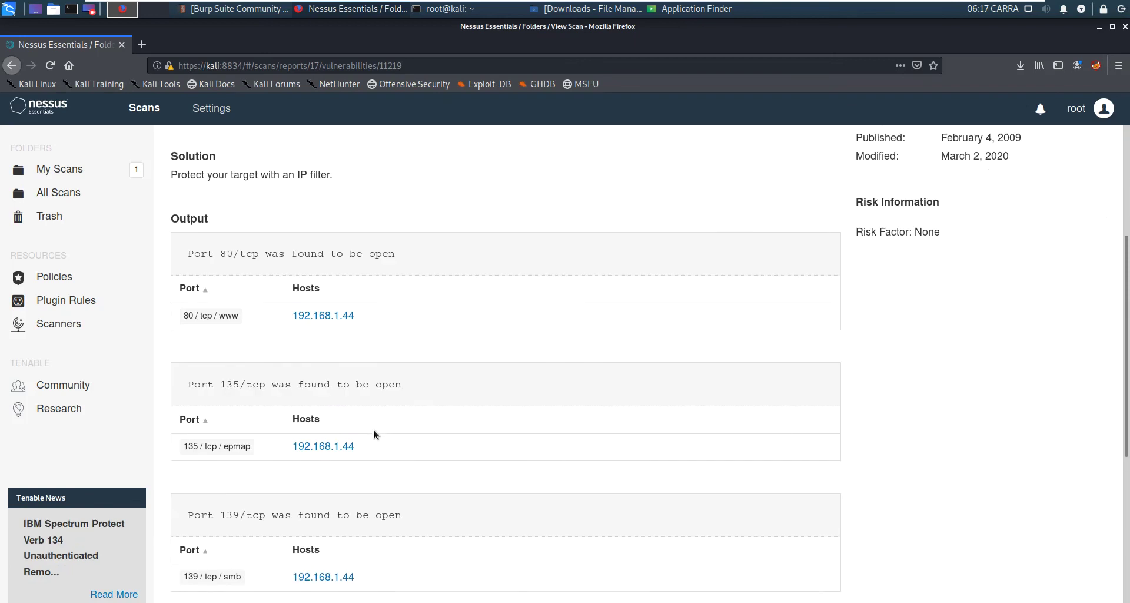
pyautogui.scroll(-2, 374, 434)
pyautogui.scroll(-2, 373, 434)
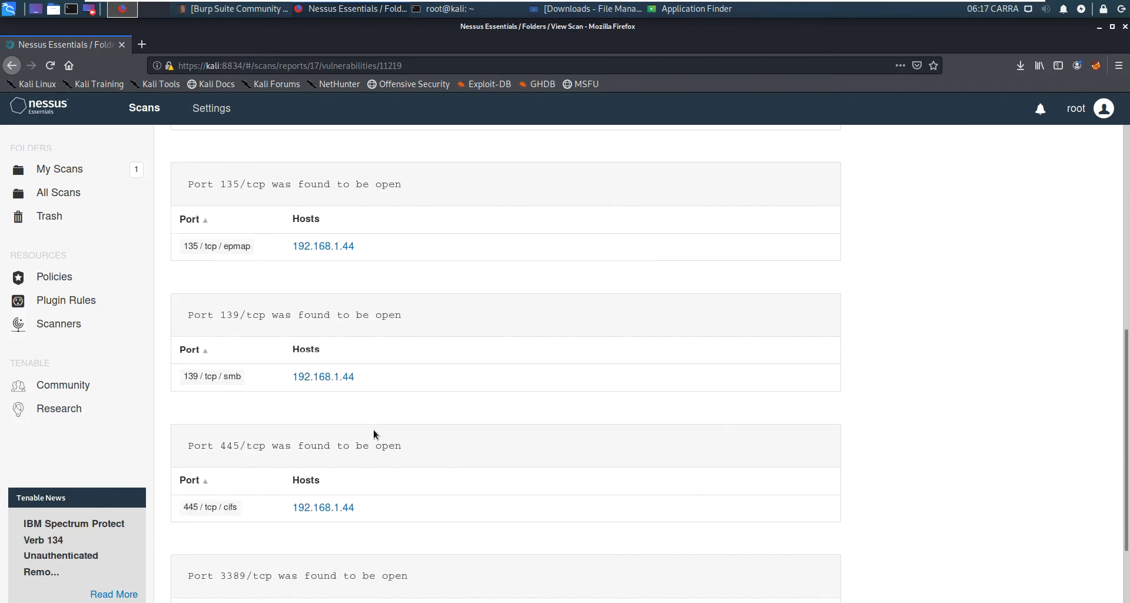
pyautogui.scroll(-2, 373, 435)
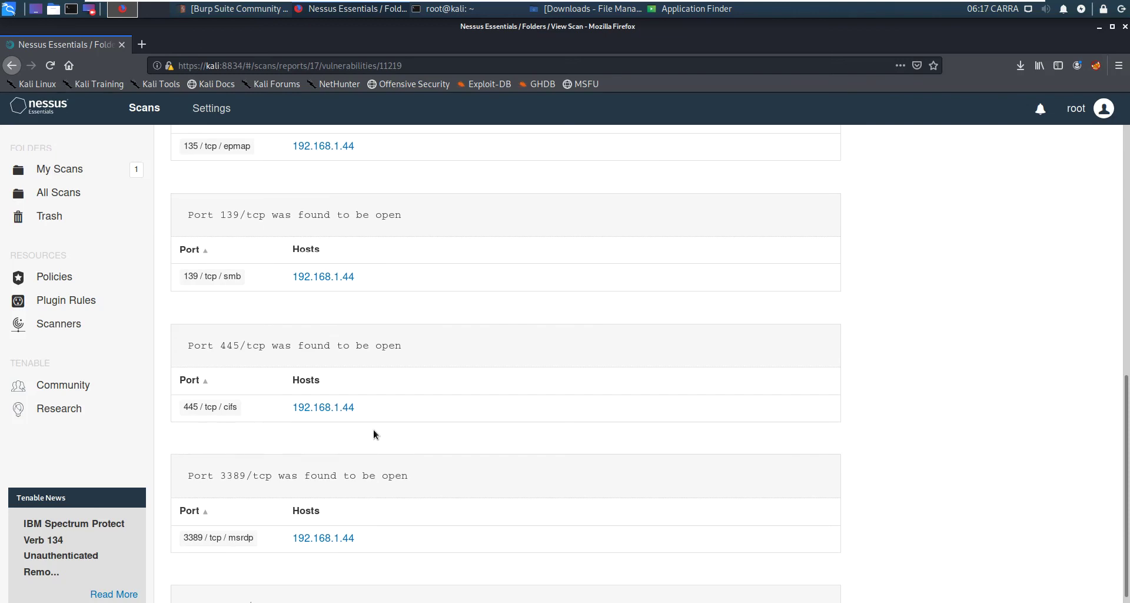
pyautogui.scroll(-1, 373, 434)
pyautogui.scroll(-1, 373, 435)
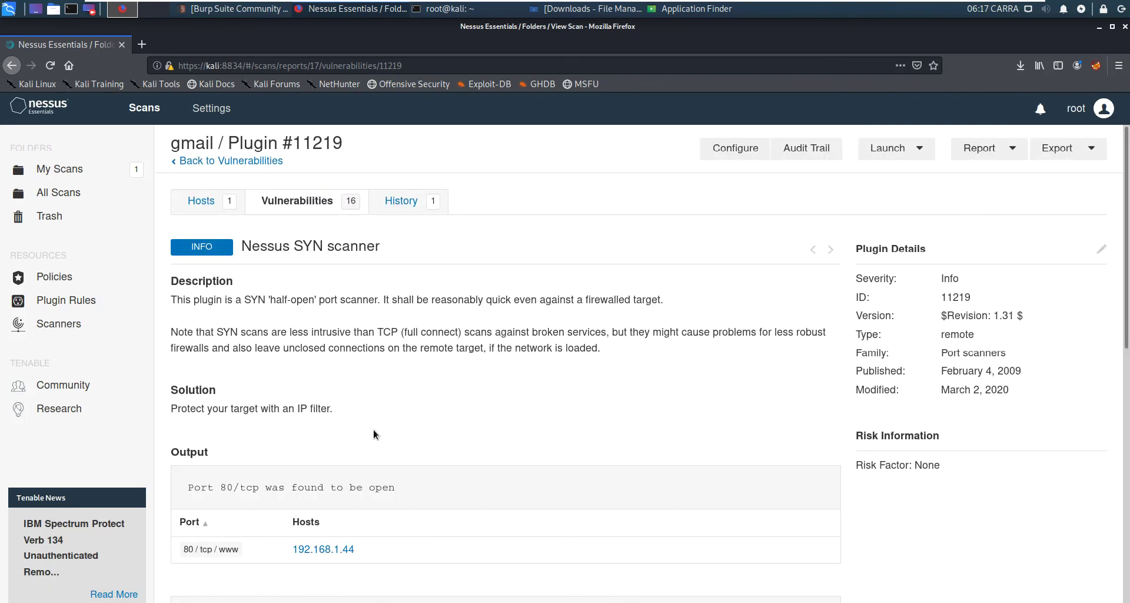
pyautogui.click(306, 203)
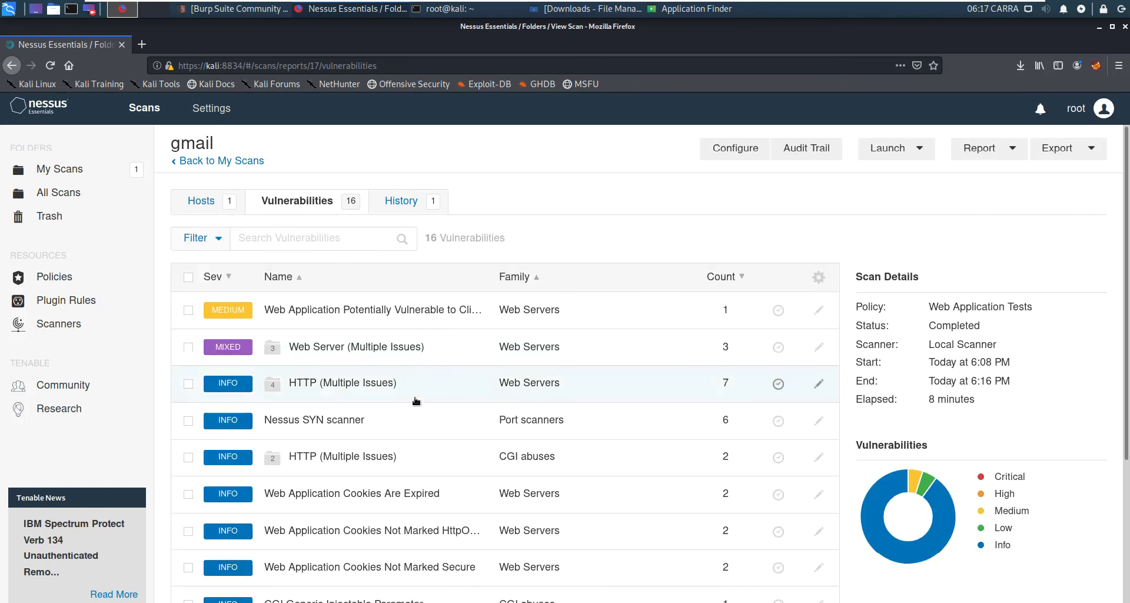
# In the Web Servers HTTP (Multiple Issues) group, read the HTTP Methods Allowed (per directory) description and per-port output, and return to the vulnerabilities list
pyautogui.click(301, 384)
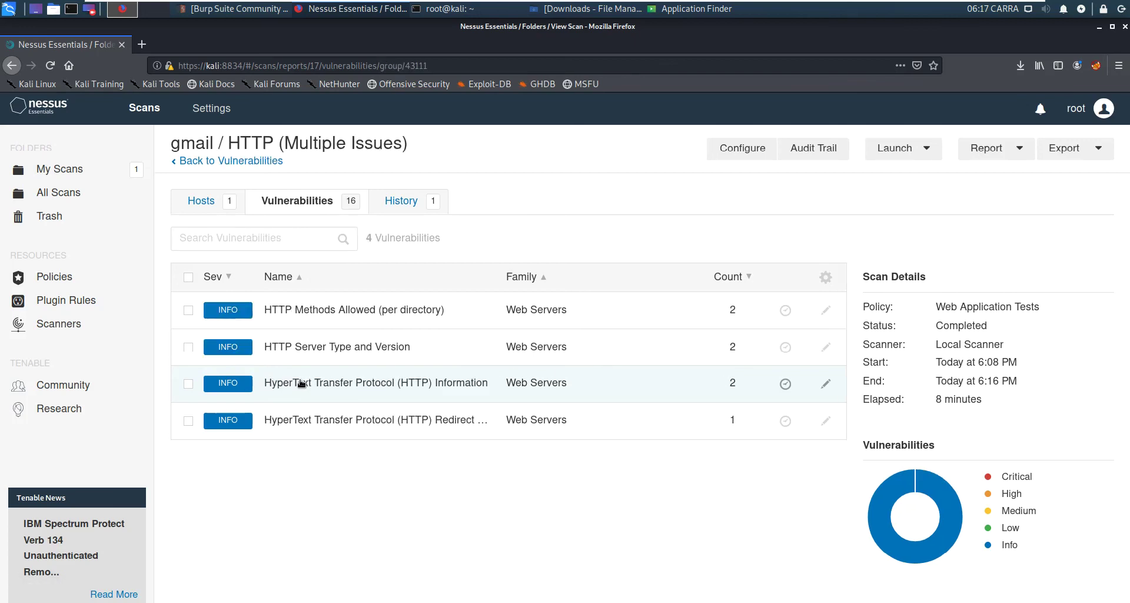
pyautogui.click(346, 312)
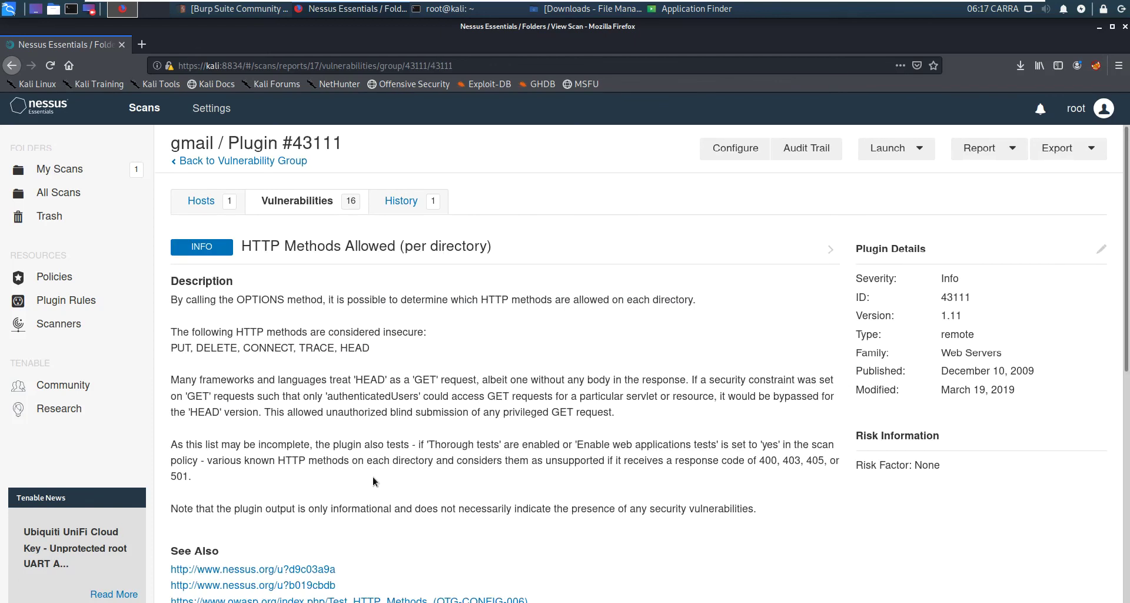
pyautogui.scroll(-1, 349, 482)
pyautogui.scroll(-1, 348, 482)
pyautogui.scroll(-2, 348, 482)
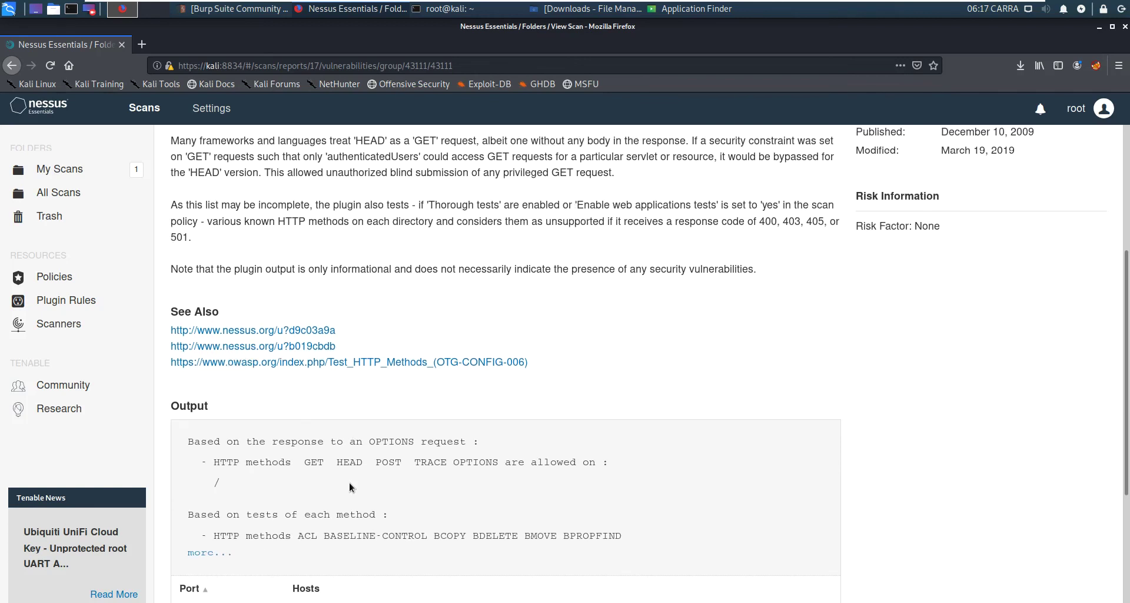
pyautogui.scroll(-1, 348, 485)
pyautogui.scroll(-1, 349, 483)
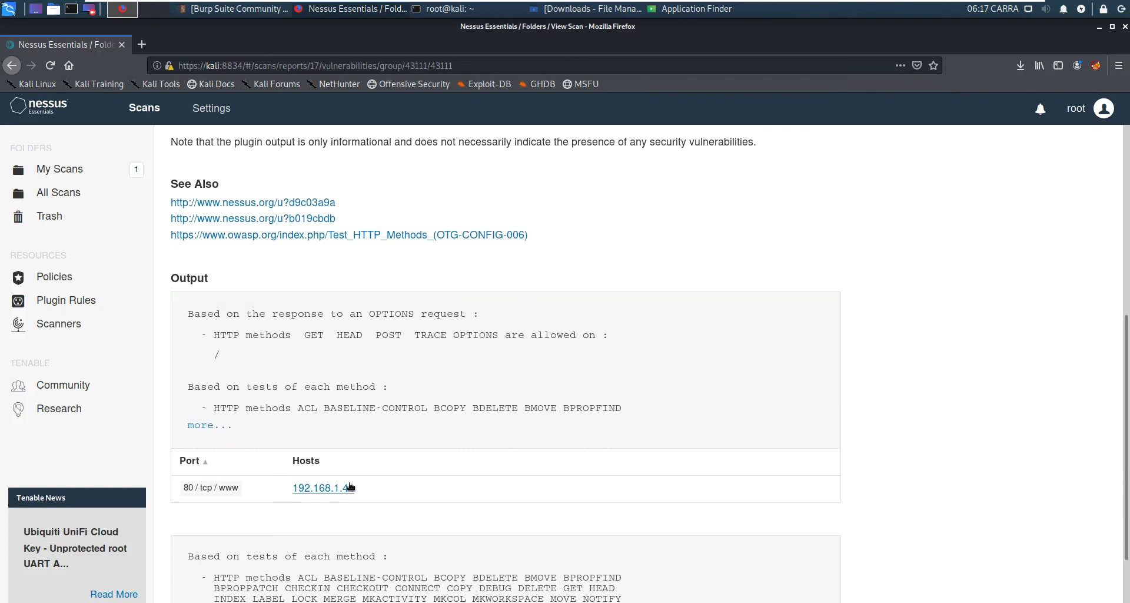
pyautogui.scroll(-1, 350, 486)
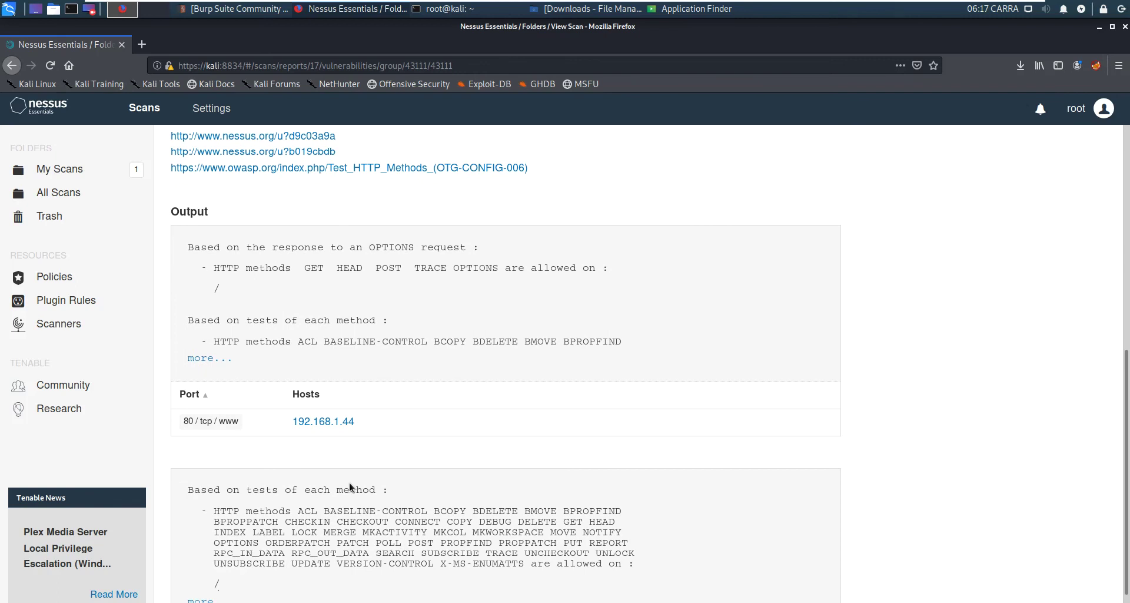
pyautogui.scroll(-1, 349, 482)
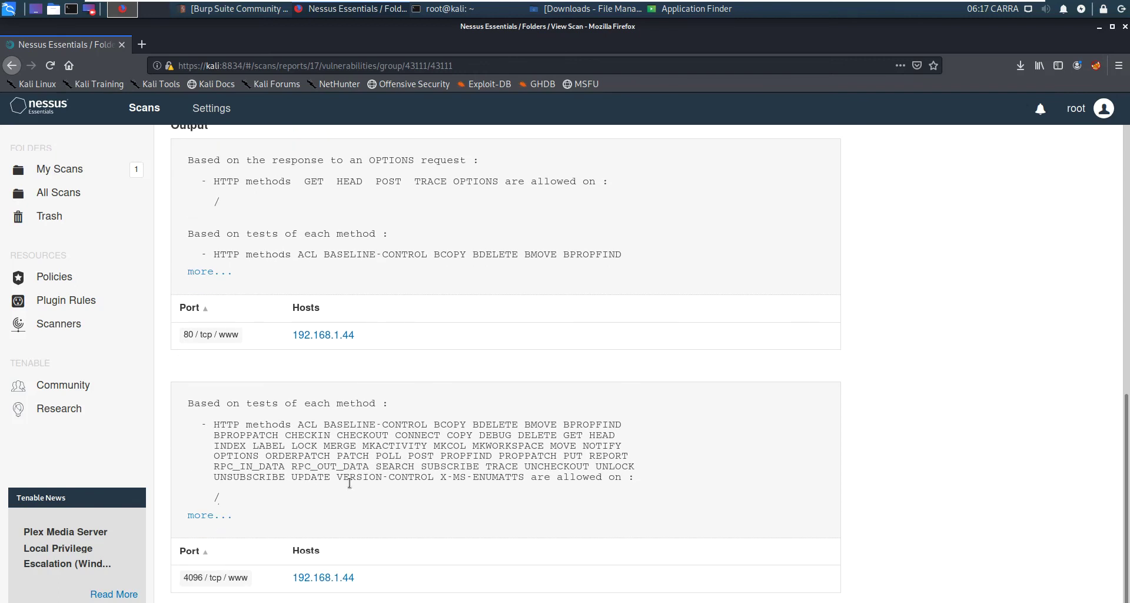
pyautogui.scroll(3, 348, 483)
pyautogui.scroll(1, 348, 484)
pyautogui.scroll(3, 349, 488)
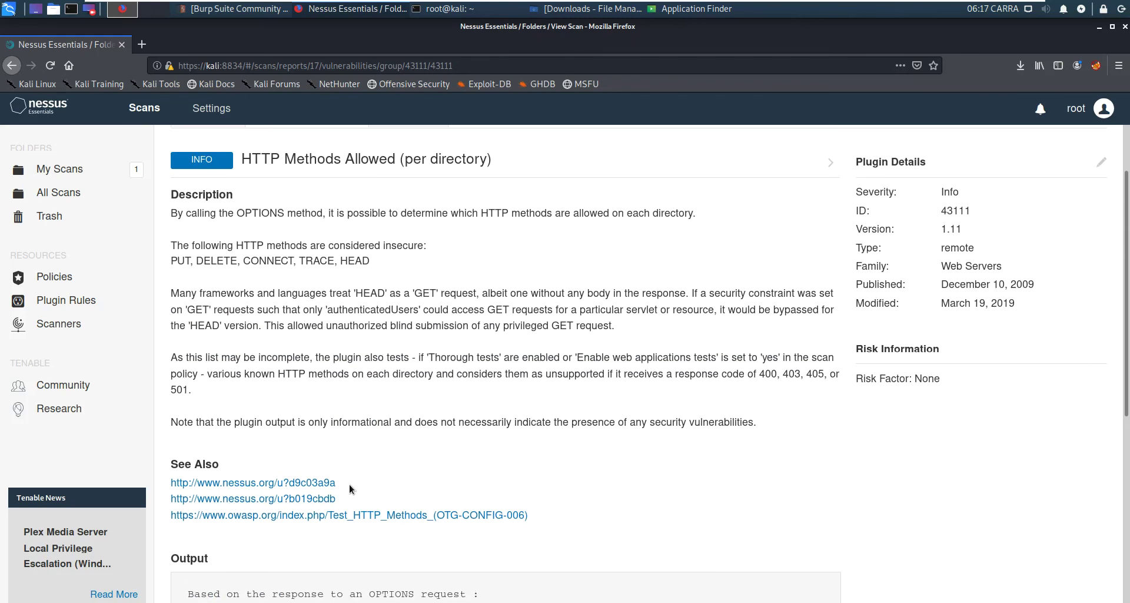
pyautogui.scroll(1, 349, 488)
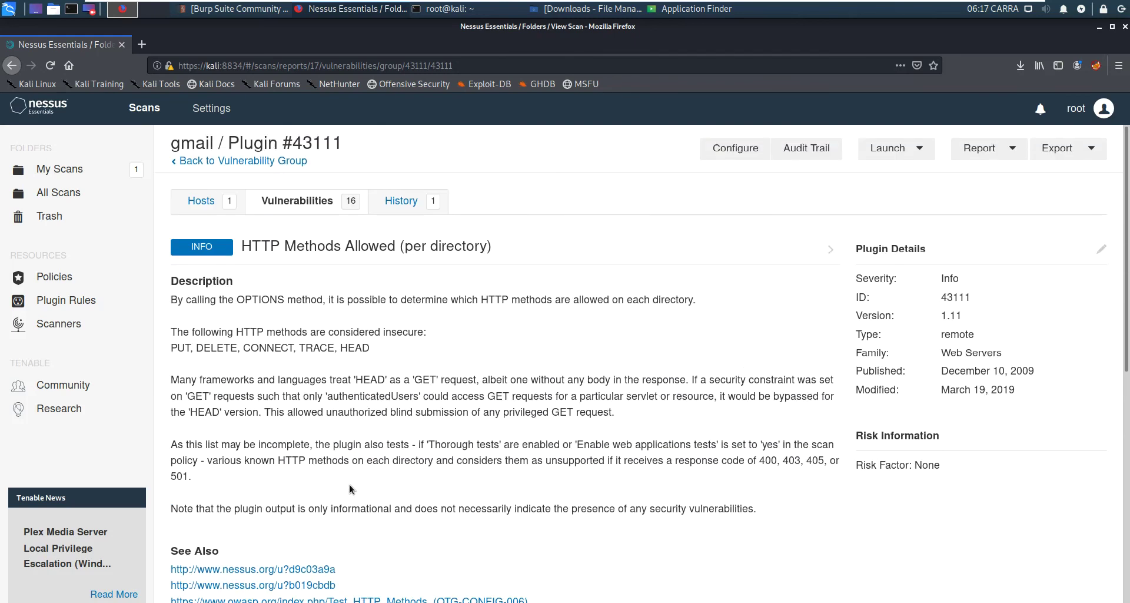
pyautogui.click(312, 203)
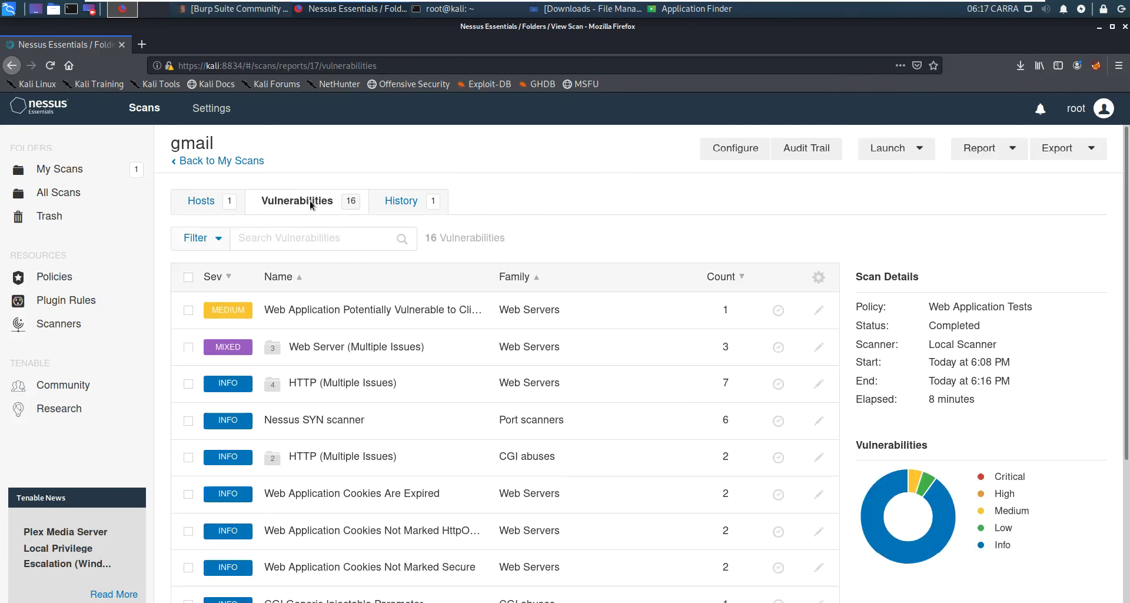
# Read the description, solution and output of the Web Application Cookies Are Expired finding, and return to the vulnerabilities list
pyautogui.scroll(-1, 419, 456)
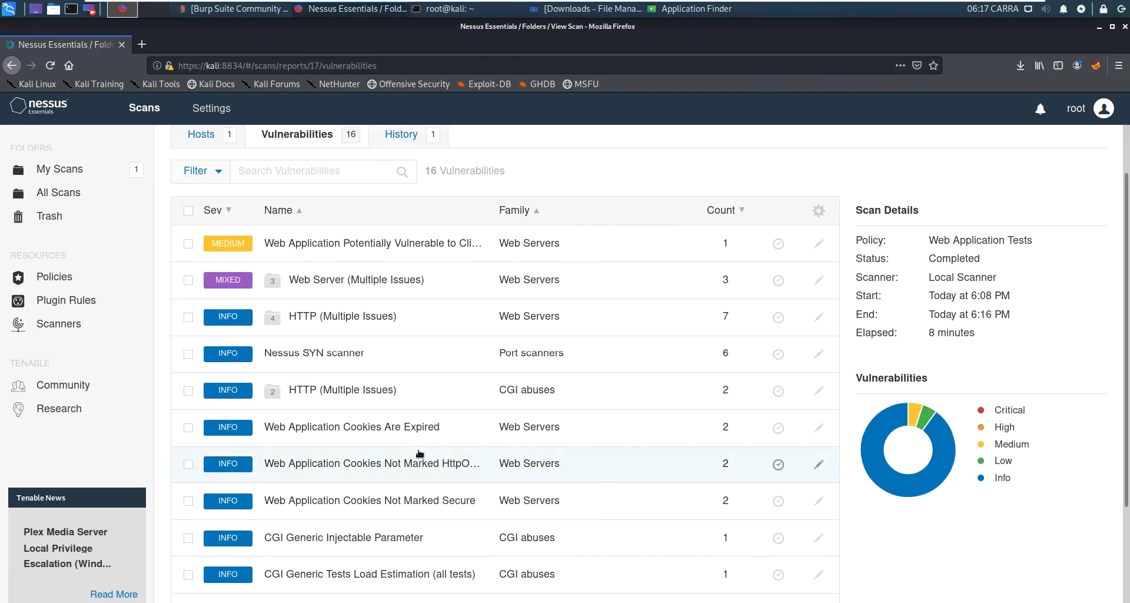
pyautogui.scroll(-1, 419, 454)
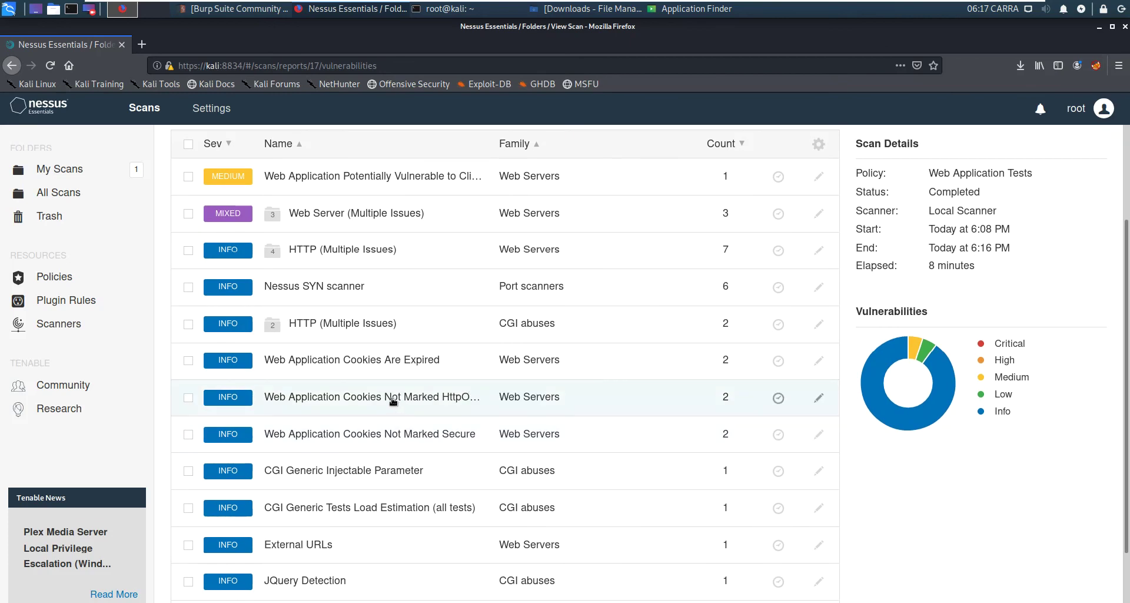
pyautogui.click(375, 361)
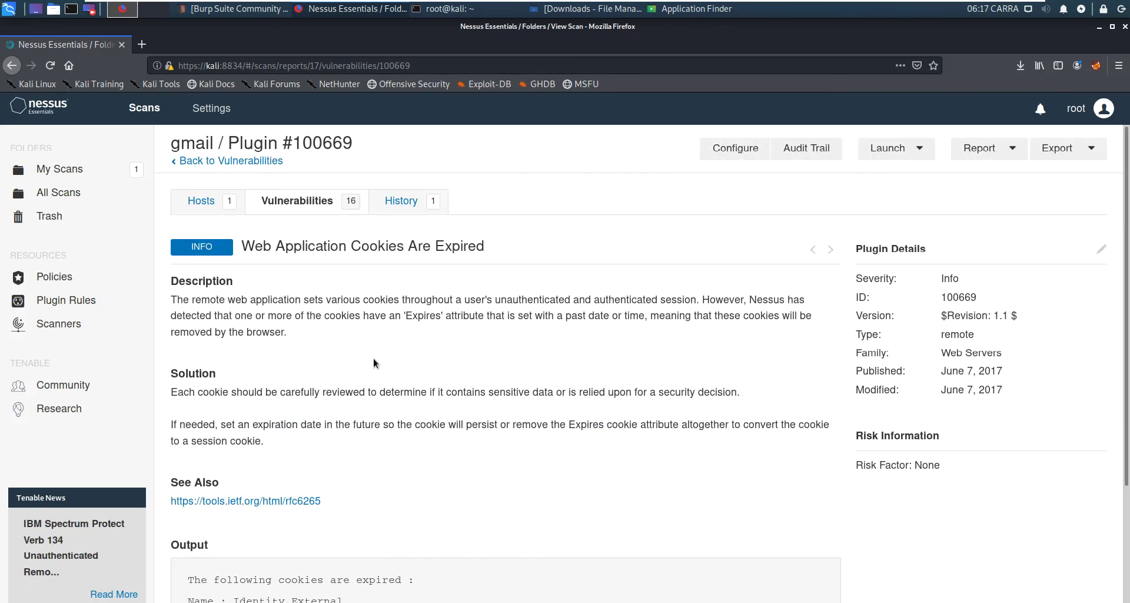
pyautogui.scroll(-2, 312, 497)
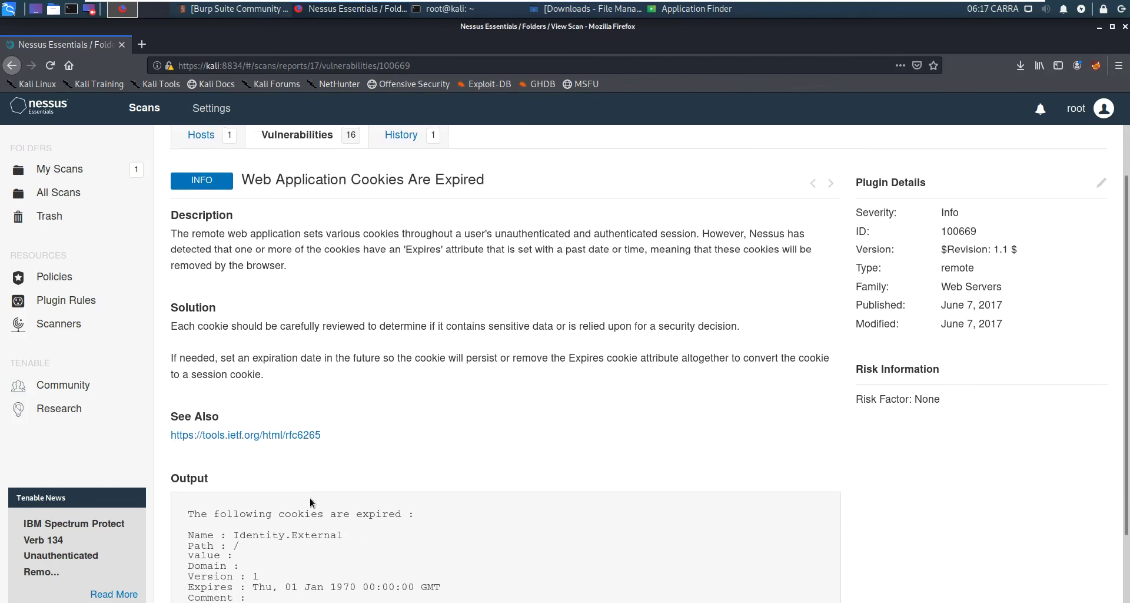
pyautogui.scroll(-2, 315, 496)
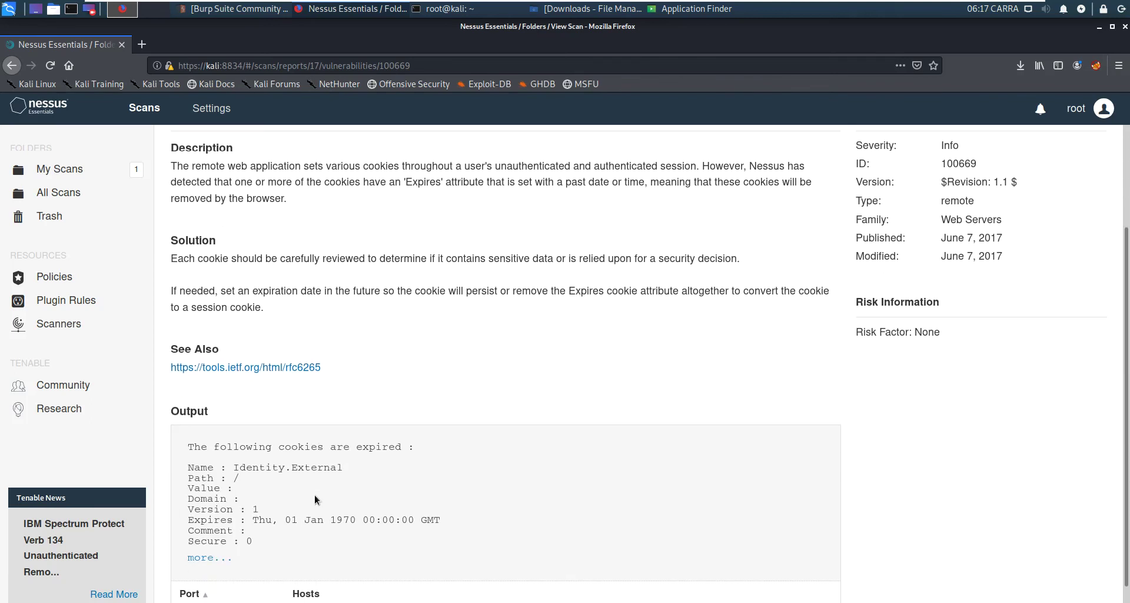
pyautogui.scroll(-2, 314, 496)
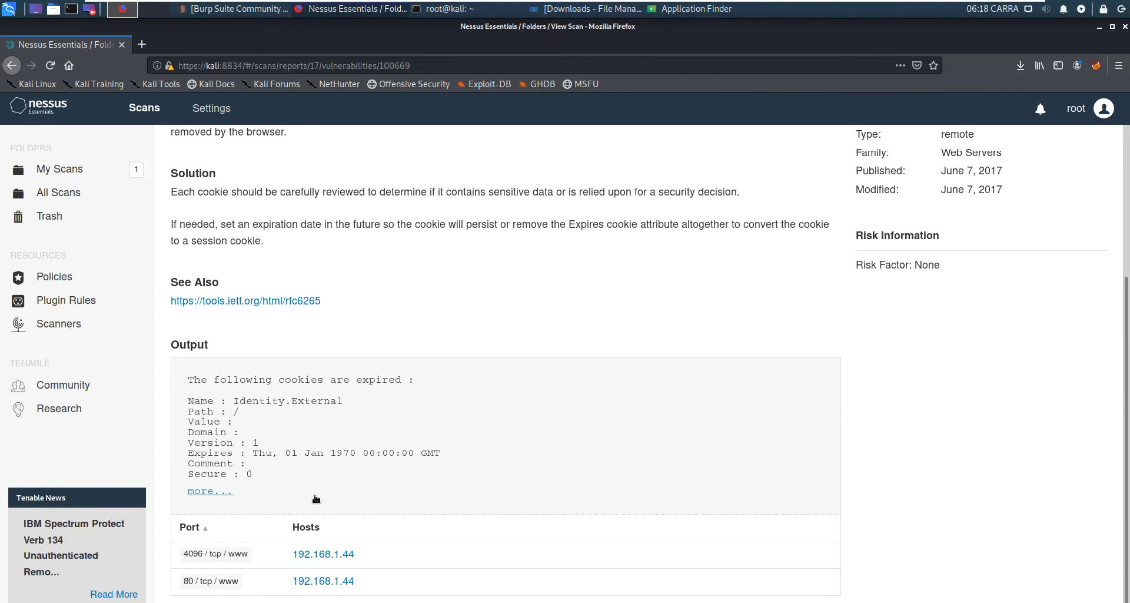
pyautogui.scroll(-1, 315, 497)
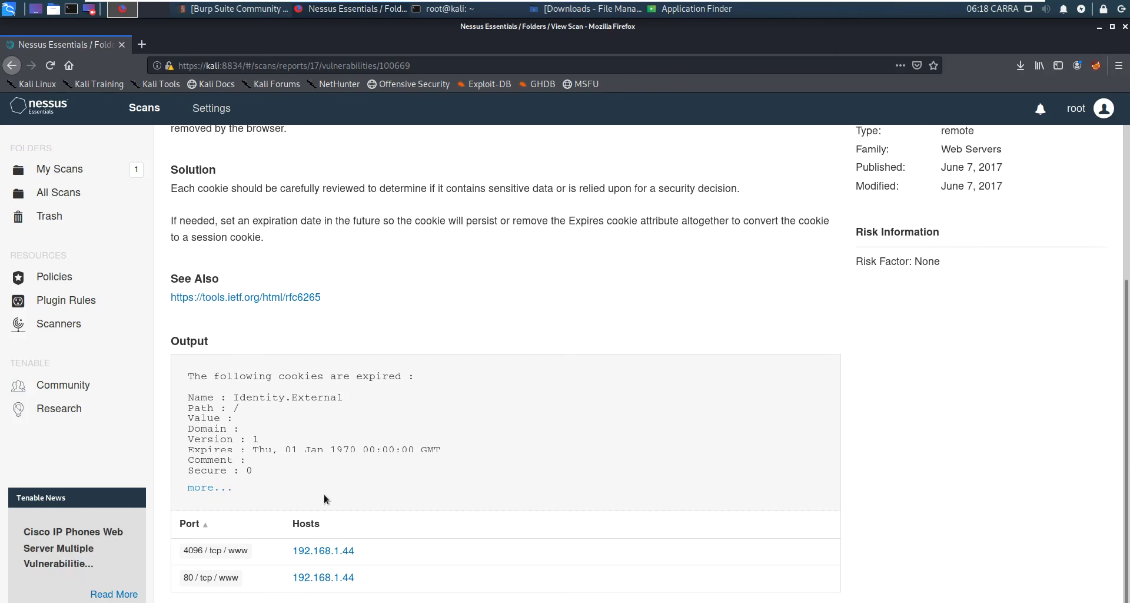
pyautogui.scroll(6, 324, 498)
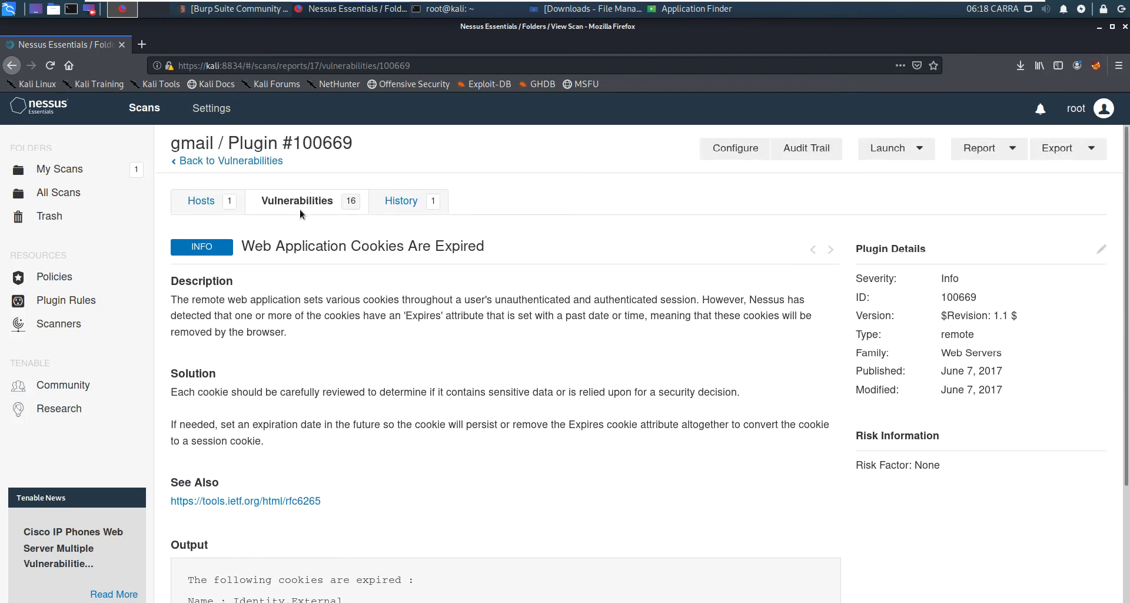
pyautogui.click(303, 203)
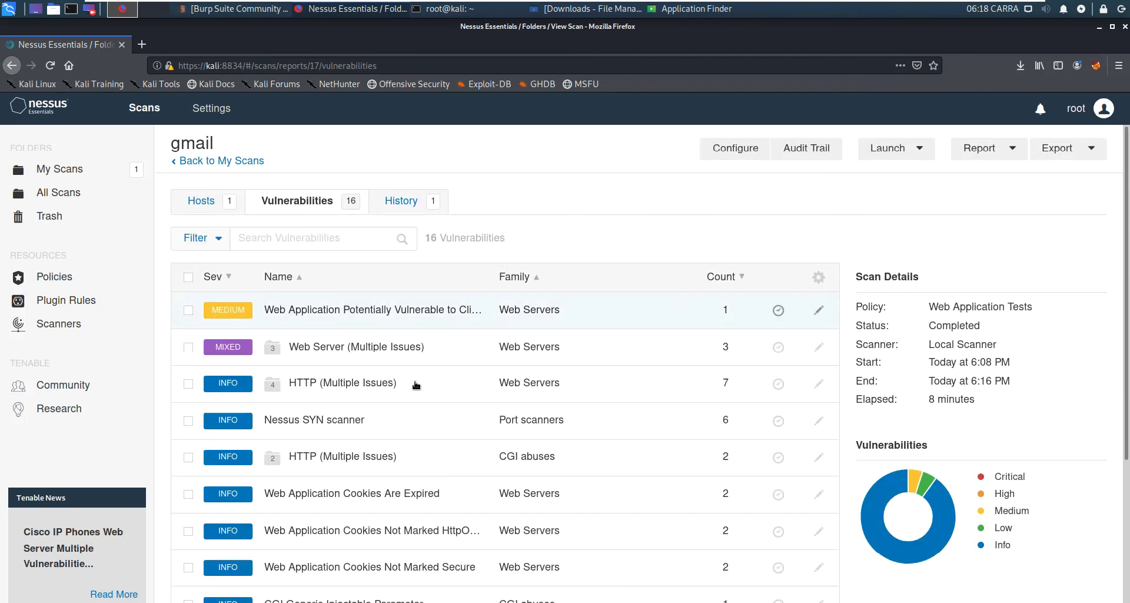
# Review the gathered links in the External URLs finding's output and return to the vulnerabilities list
pyautogui.scroll(-2, 418, 484)
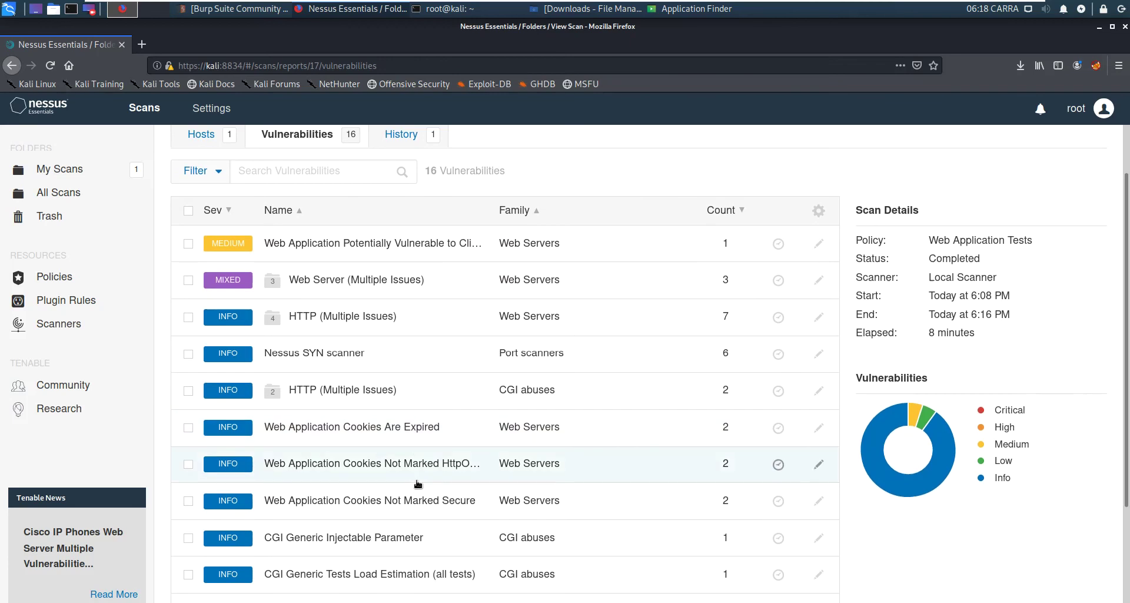
pyautogui.scroll(-1, 418, 484)
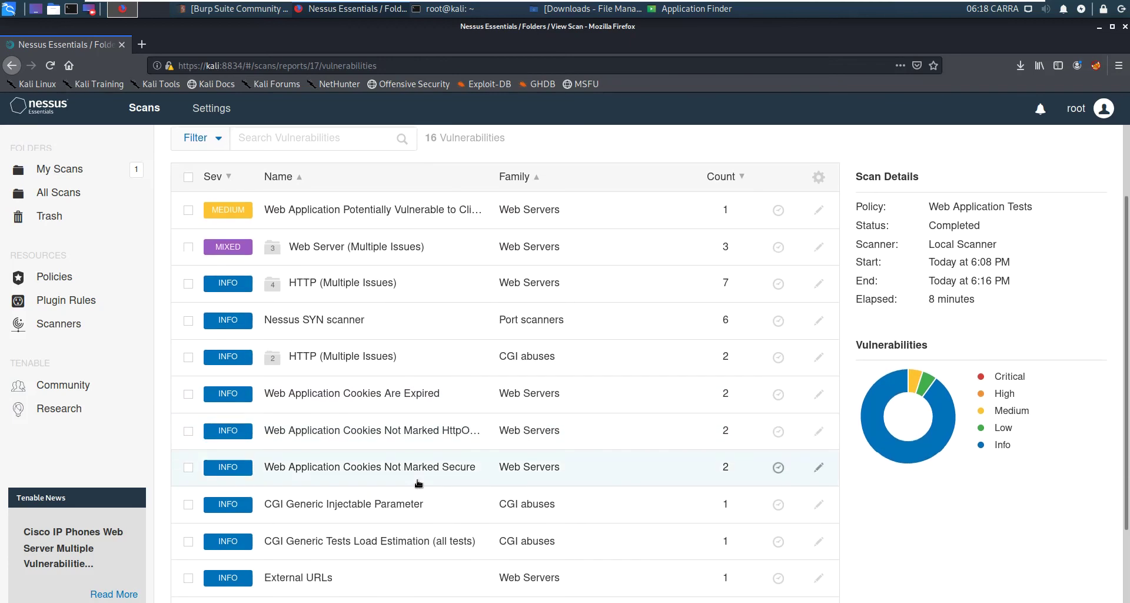
pyautogui.scroll(-2, 418, 484)
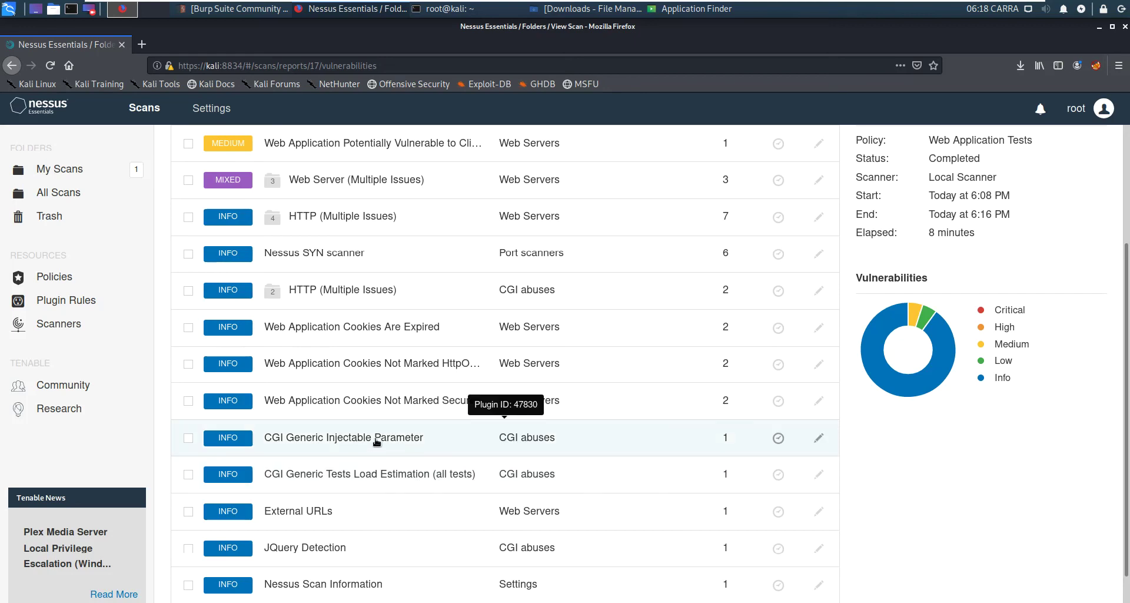
pyautogui.click(300, 510)
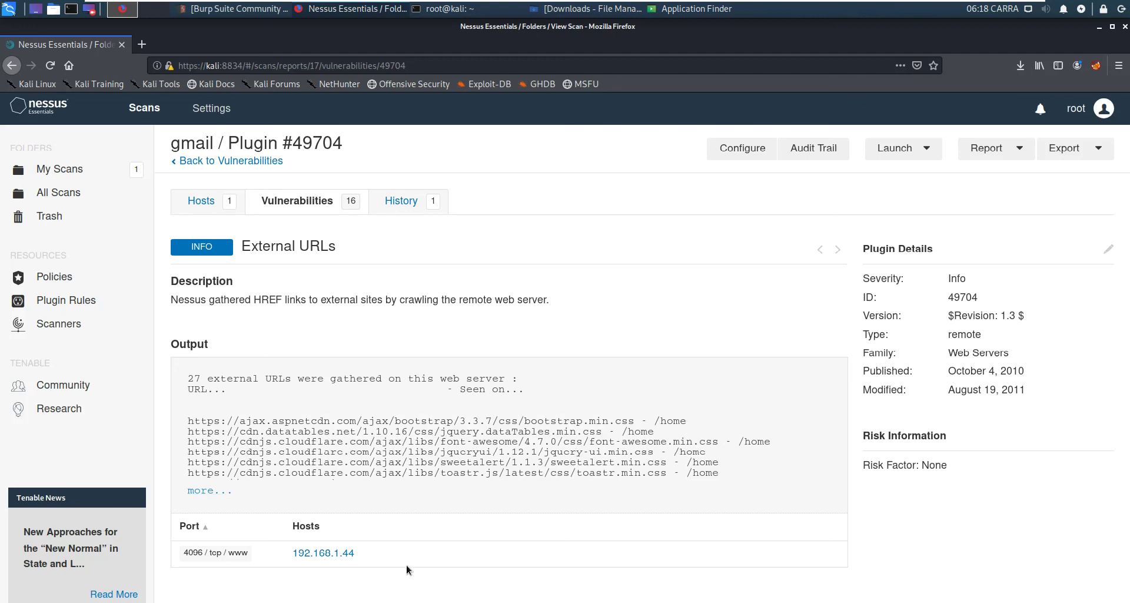
pyautogui.click(305, 202)
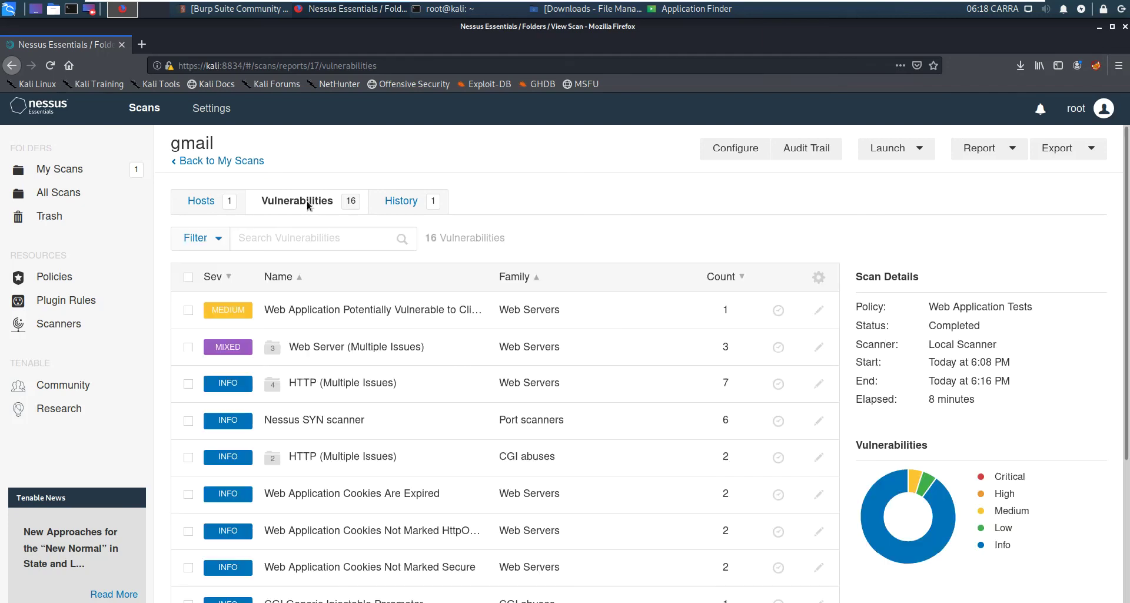
# Examine the description and scan details output of the Nessus Scan Information finding, and return to the vulnerabilities list
pyautogui.scroll(-3, 441, 447)
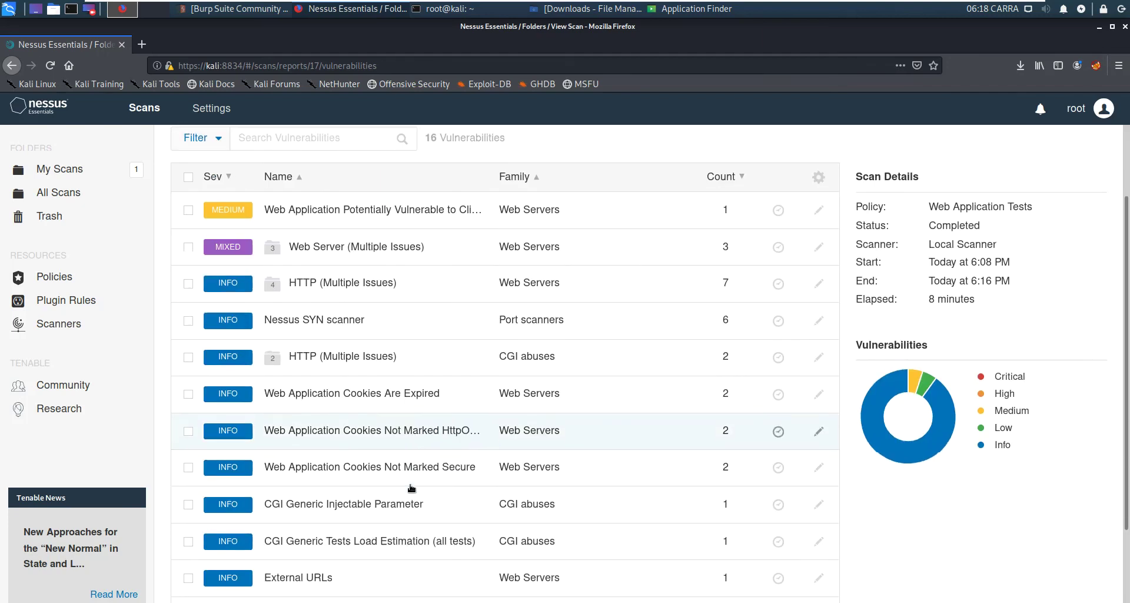
pyautogui.scroll(-2, 411, 487)
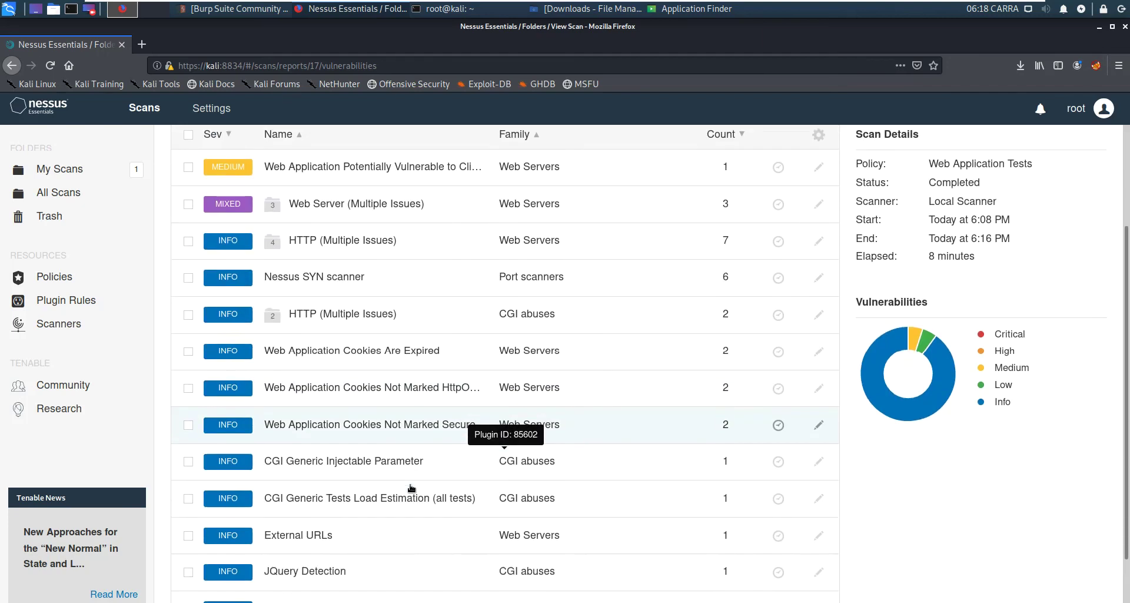
pyautogui.scroll(-2, 411, 487)
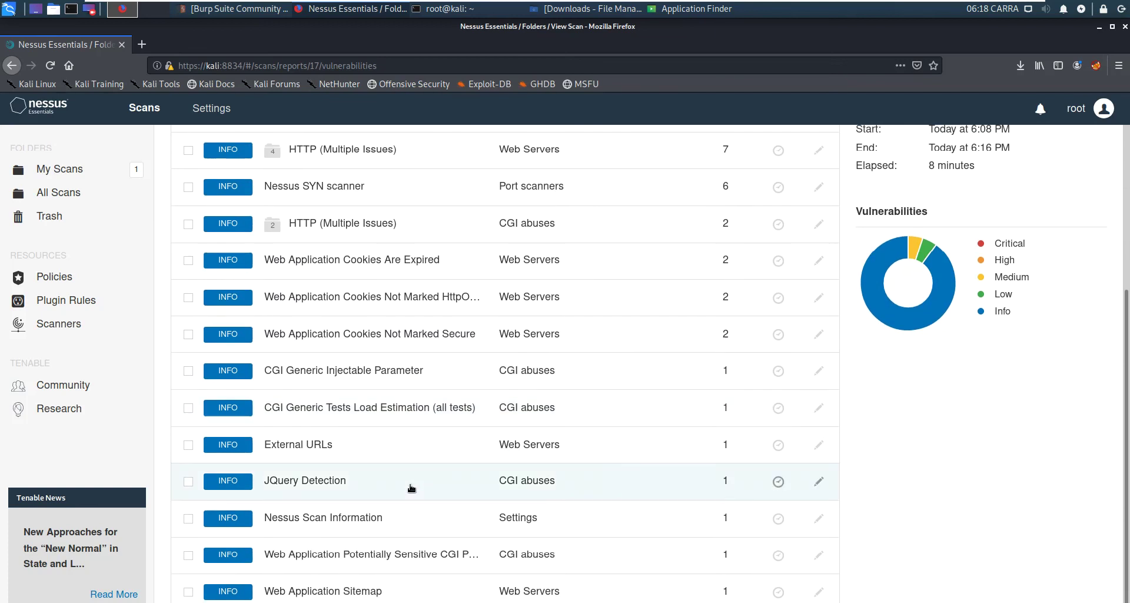
pyautogui.scroll(-1, 411, 487)
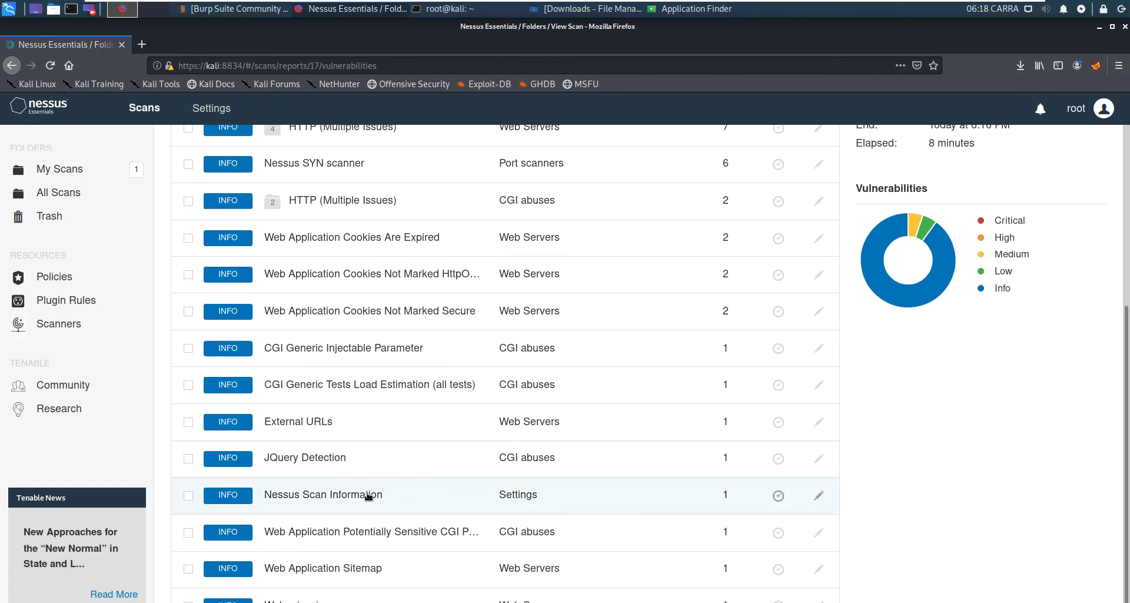
pyautogui.click(328, 497)
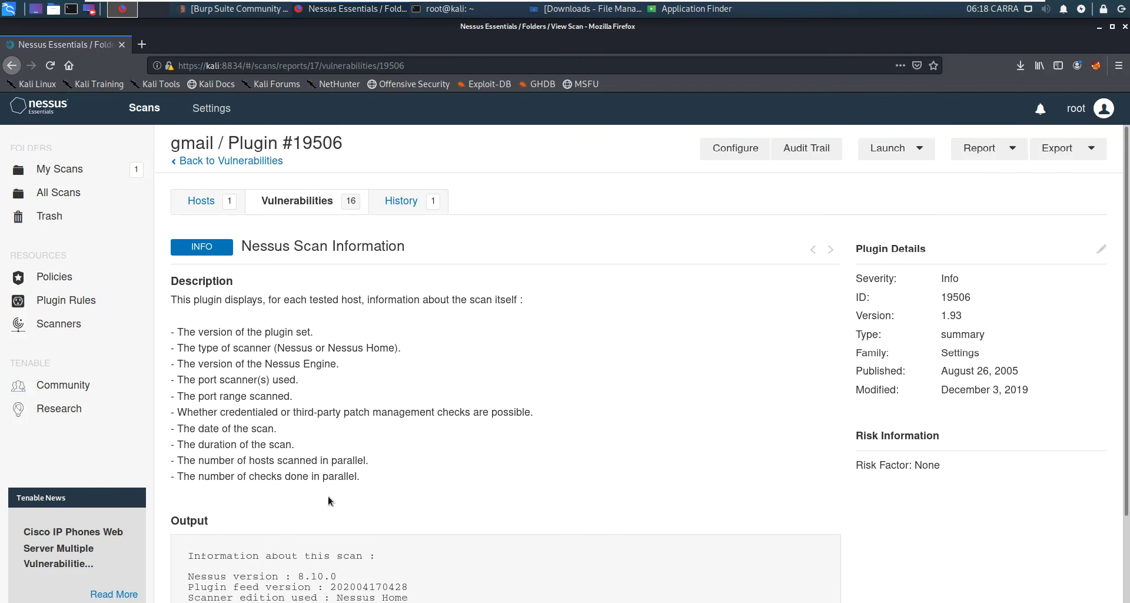
pyautogui.scroll(-2, 335, 500)
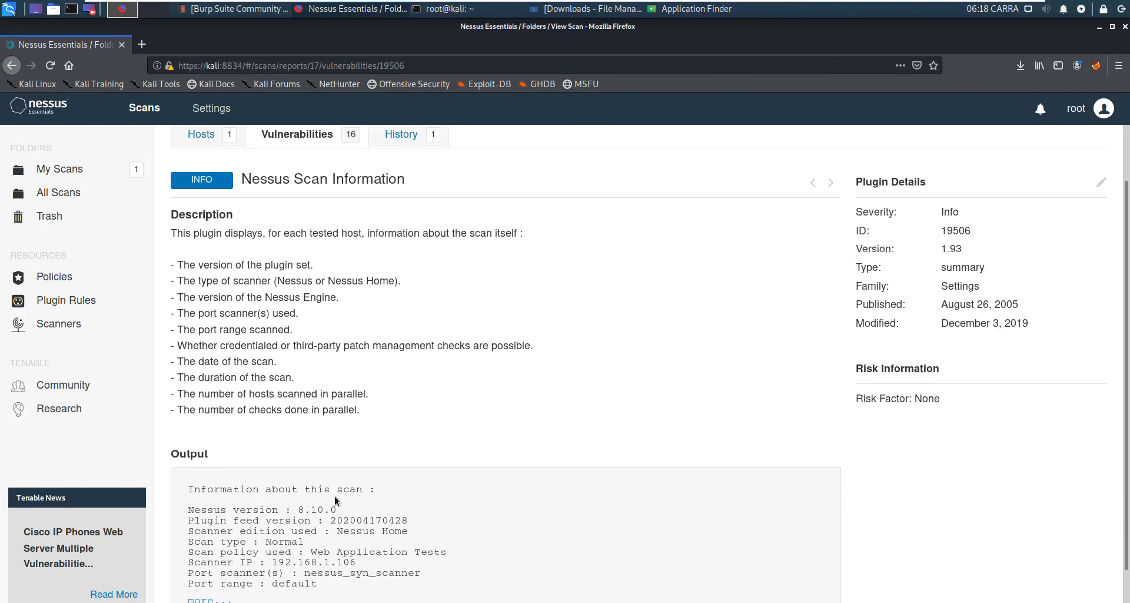
pyautogui.scroll(-2, 334, 495)
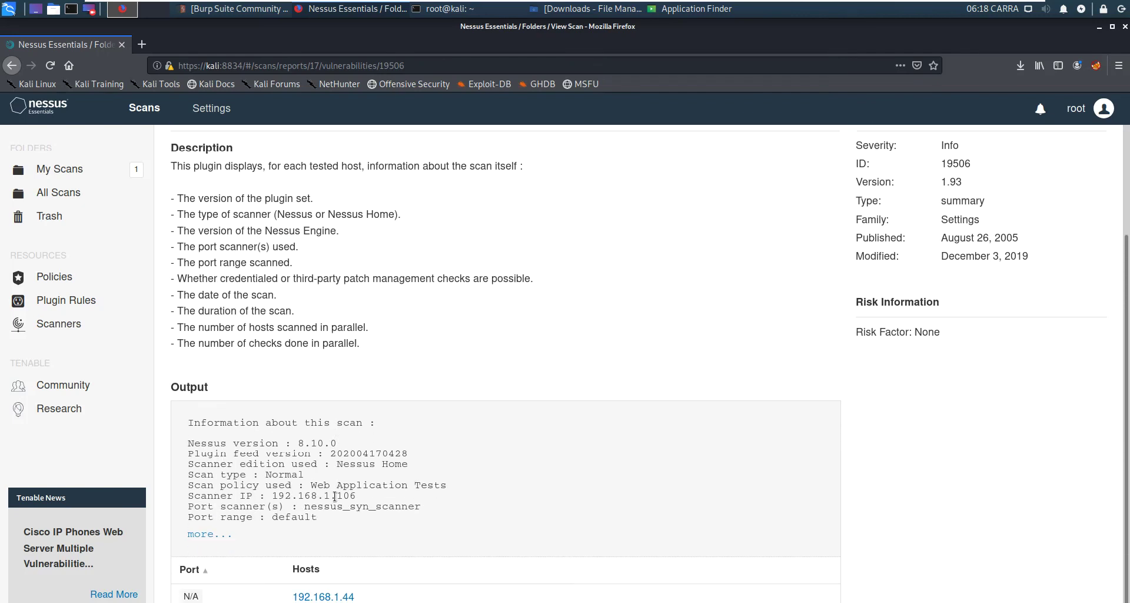
pyautogui.scroll(-1, 335, 495)
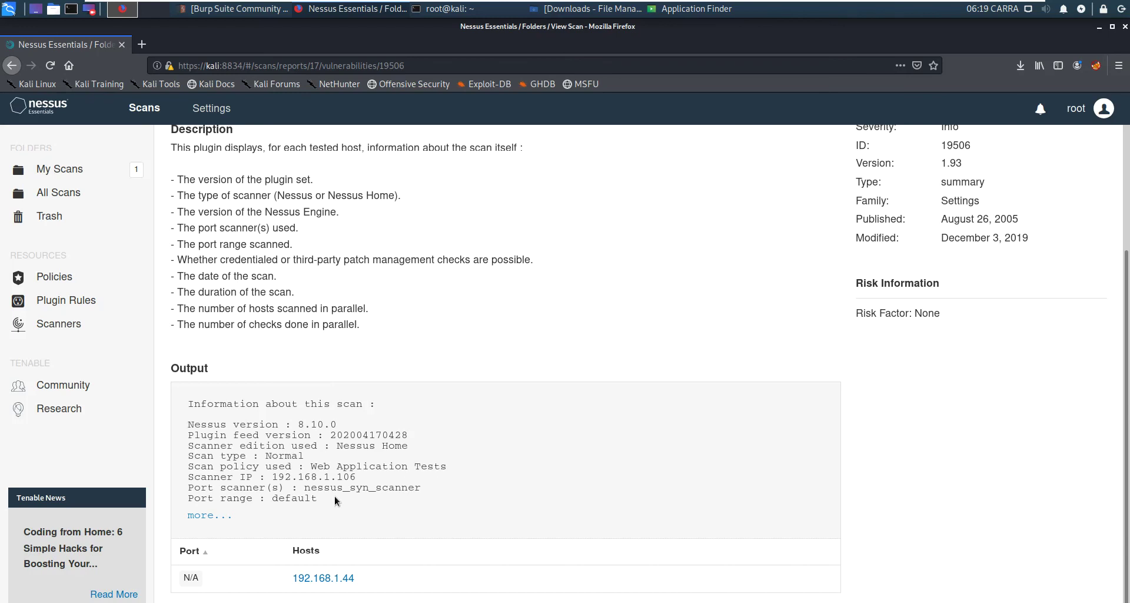
pyautogui.scroll(5, 334, 496)
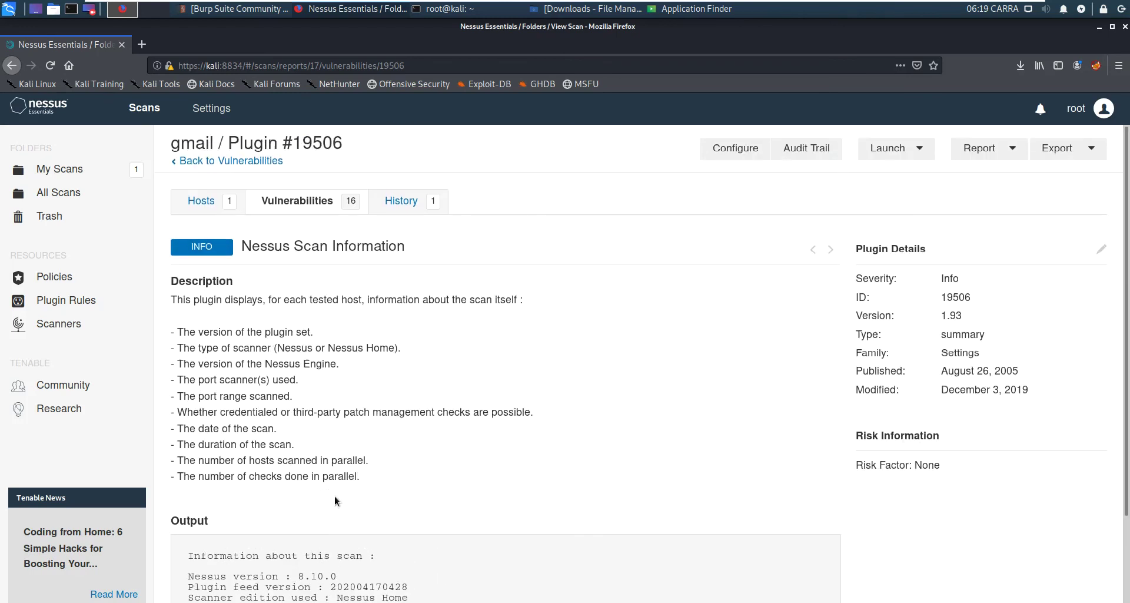
pyautogui.click(308, 209)
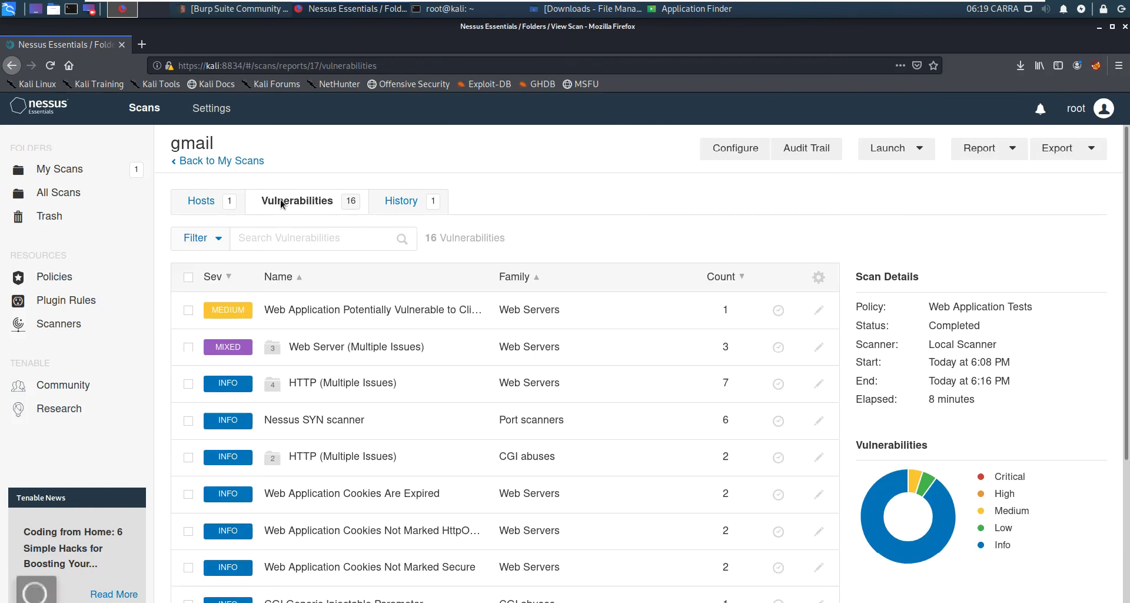
# Open the Web Application Sitemap finding and read its description and the crawled links in its output
pyautogui.scroll(-3, 414, 456)
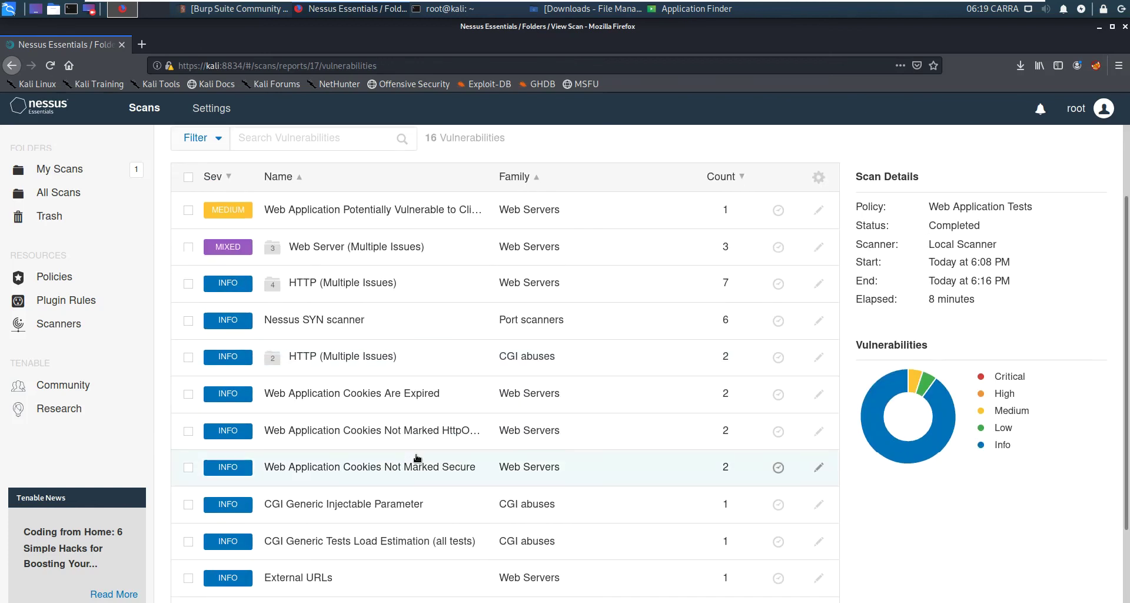
pyautogui.scroll(-4, 416, 458)
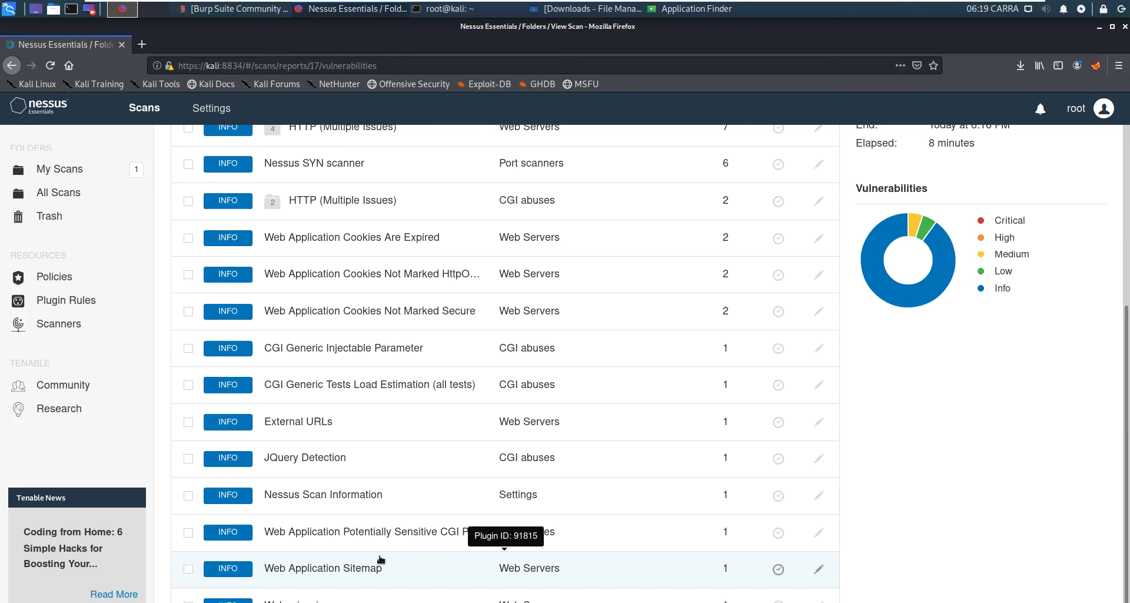
pyautogui.click(328, 568)
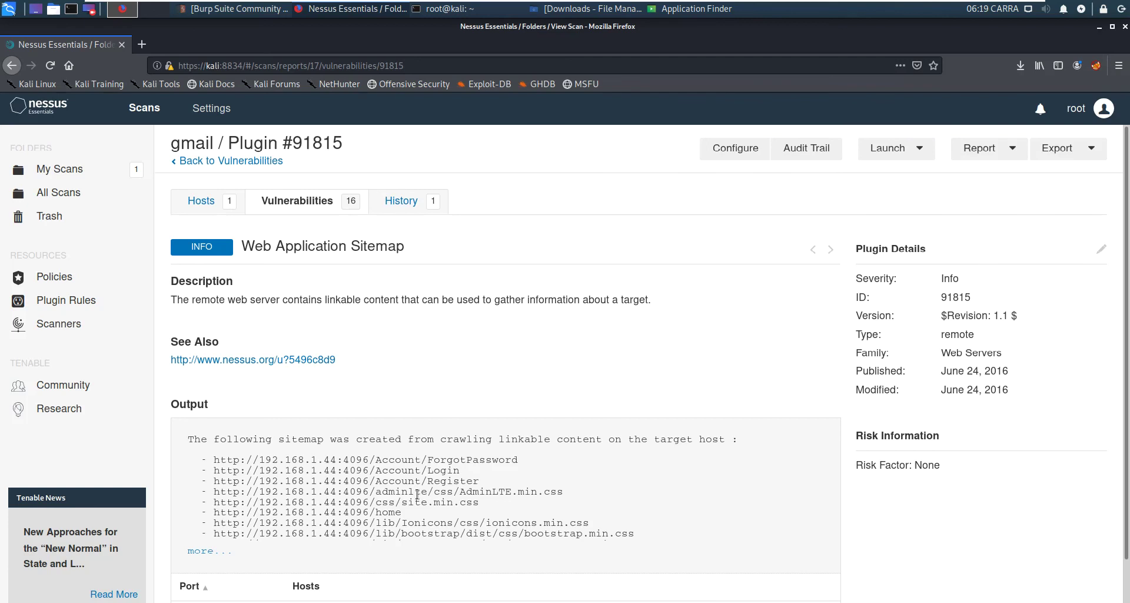
pyautogui.scroll(-1, 417, 494)
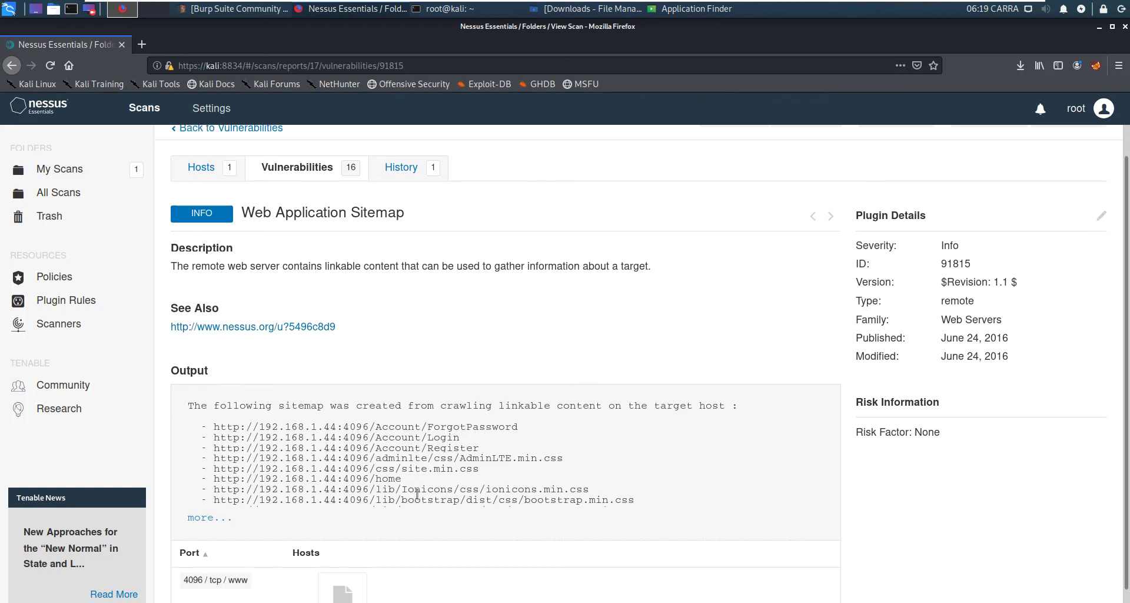
pyautogui.scroll(-1, 417, 494)
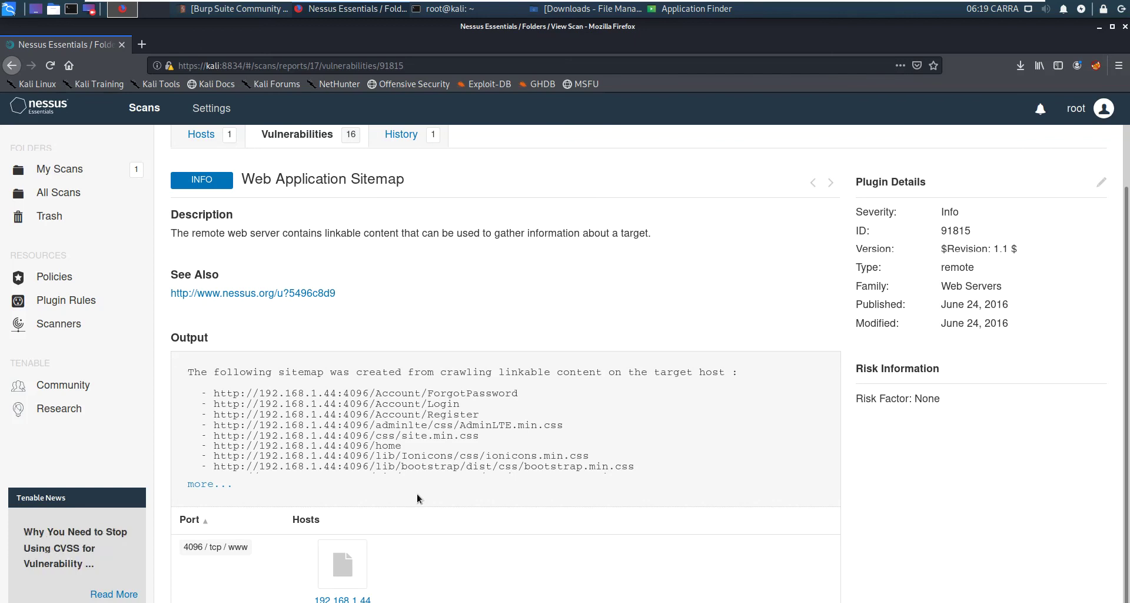
pyautogui.scroll(-1, 417, 499)
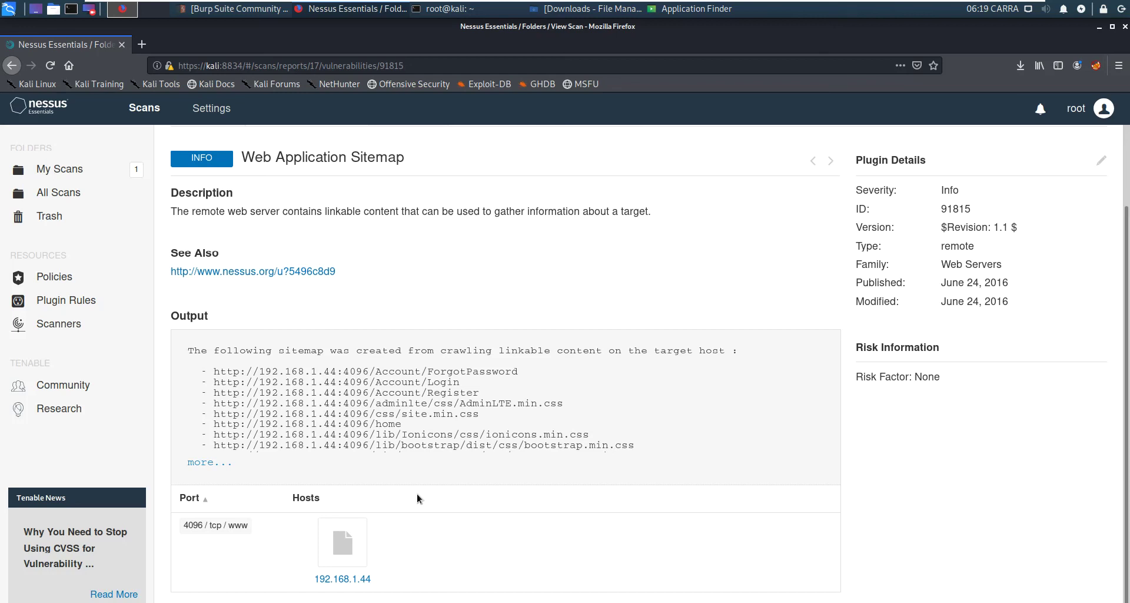
# View the sitemap XML attachment for host 192.168.1.44, look through its URLs, and return to the Web Application Sitemap finding
pyautogui.click(338, 548)
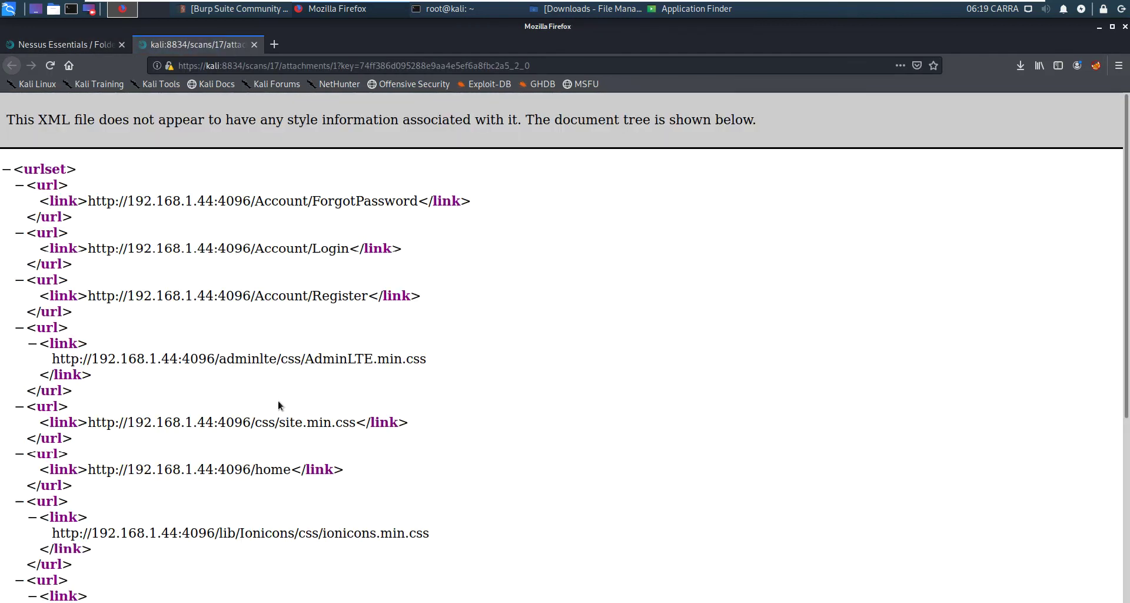
pyautogui.scroll(-3, 278, 405)
pyautogui.scroll(5, 277, 404)
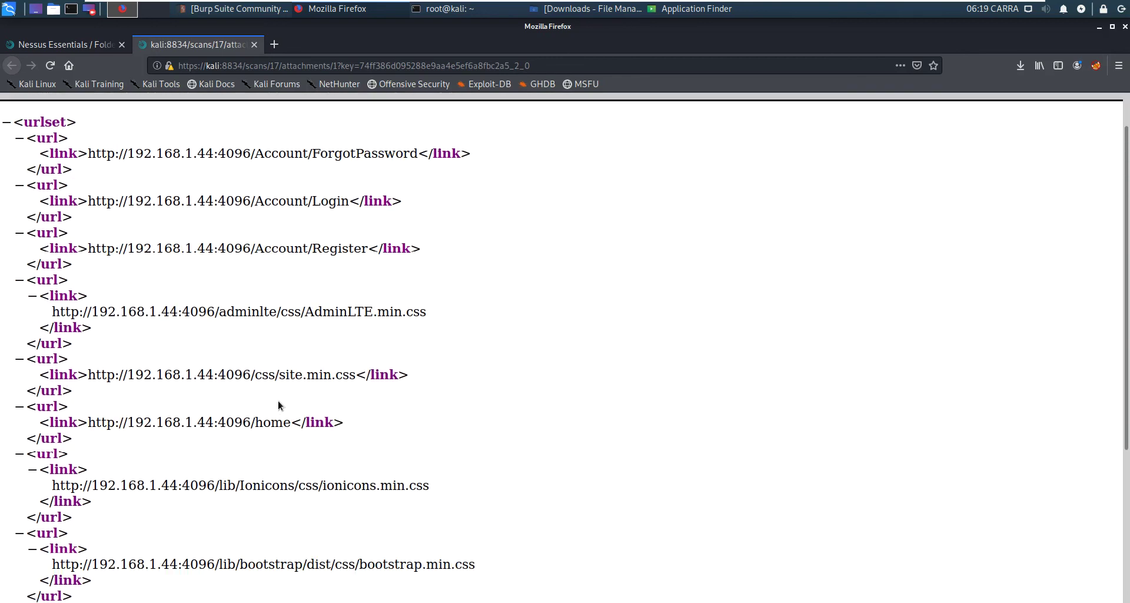
pyautogui.click(82, 45)
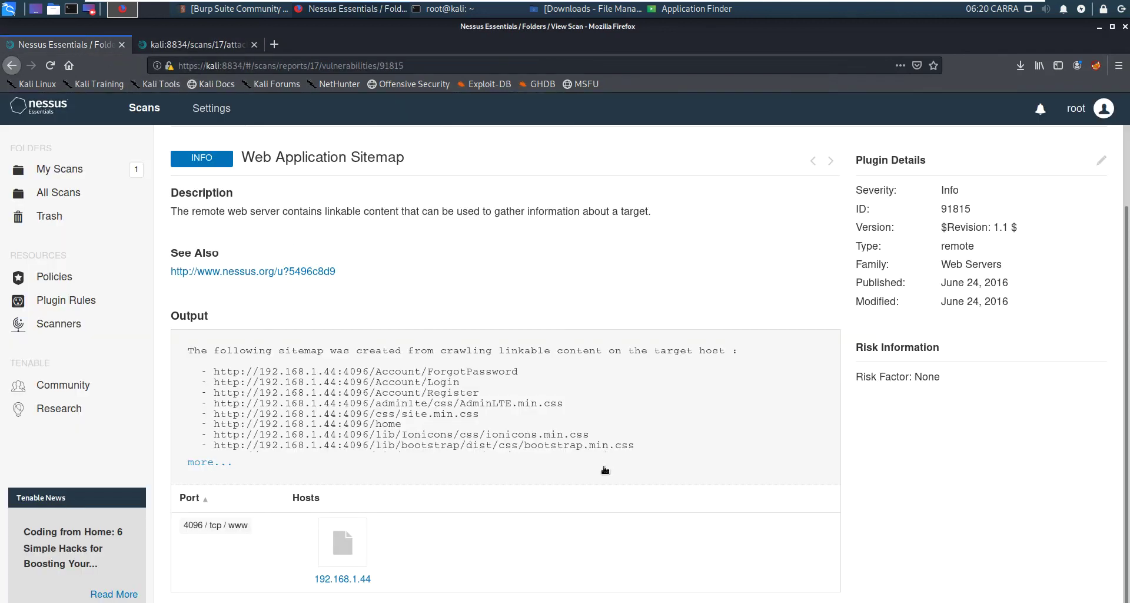
# Follow the finding's See Also reference, read the OWASP Spidering section down to Googling, and return to the Nessus finding
pyautogui.scroll(2, 557, 501)
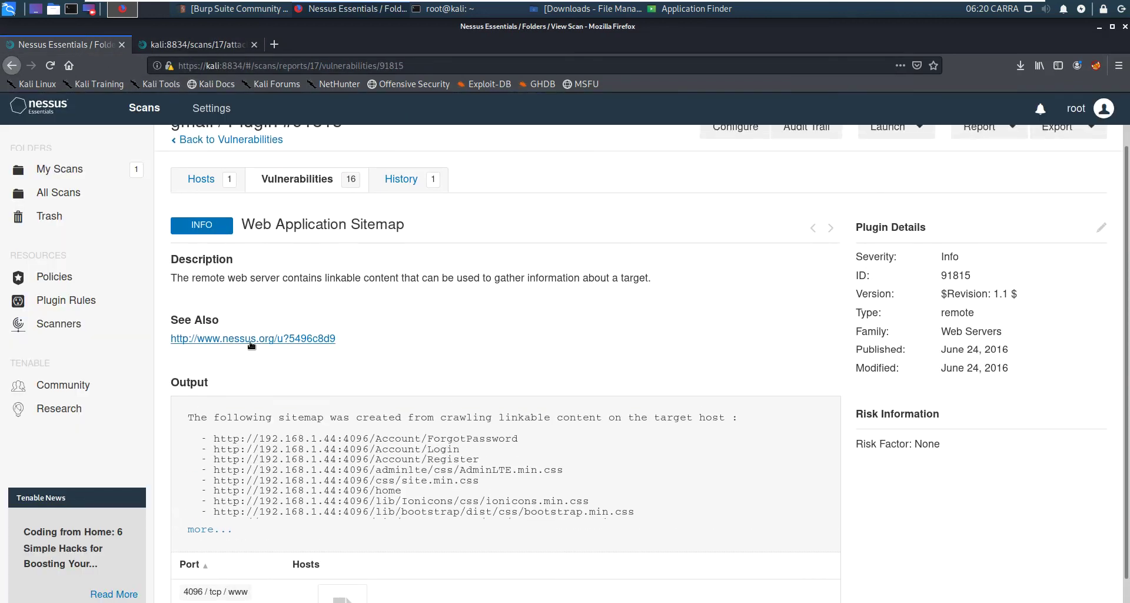
pyautogui.click(251, 340)
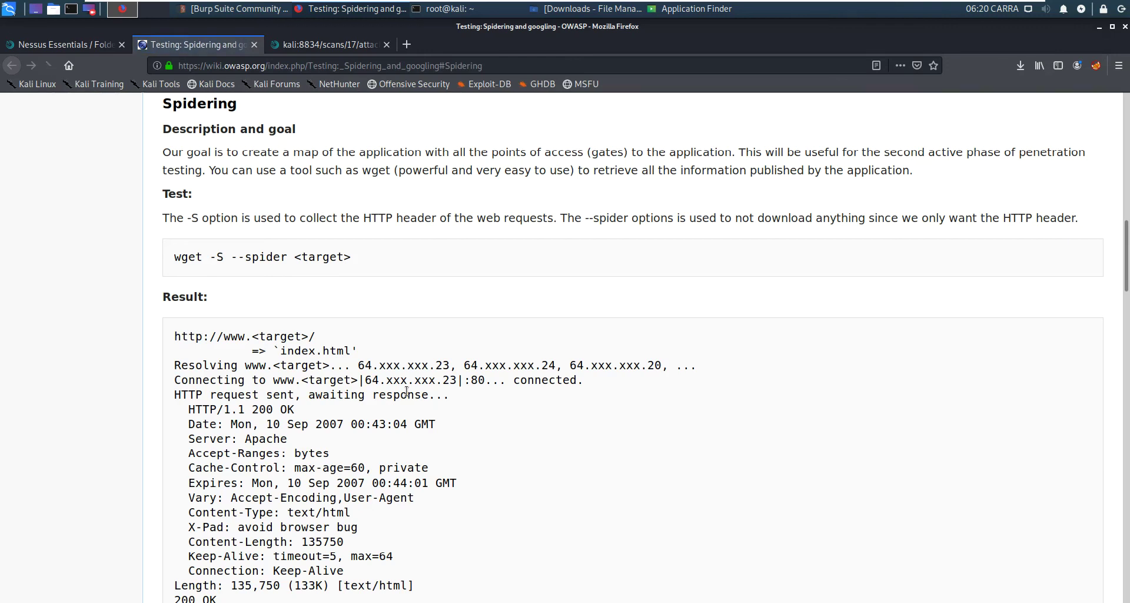
pyautogui.scroll(-5, 406, 391)
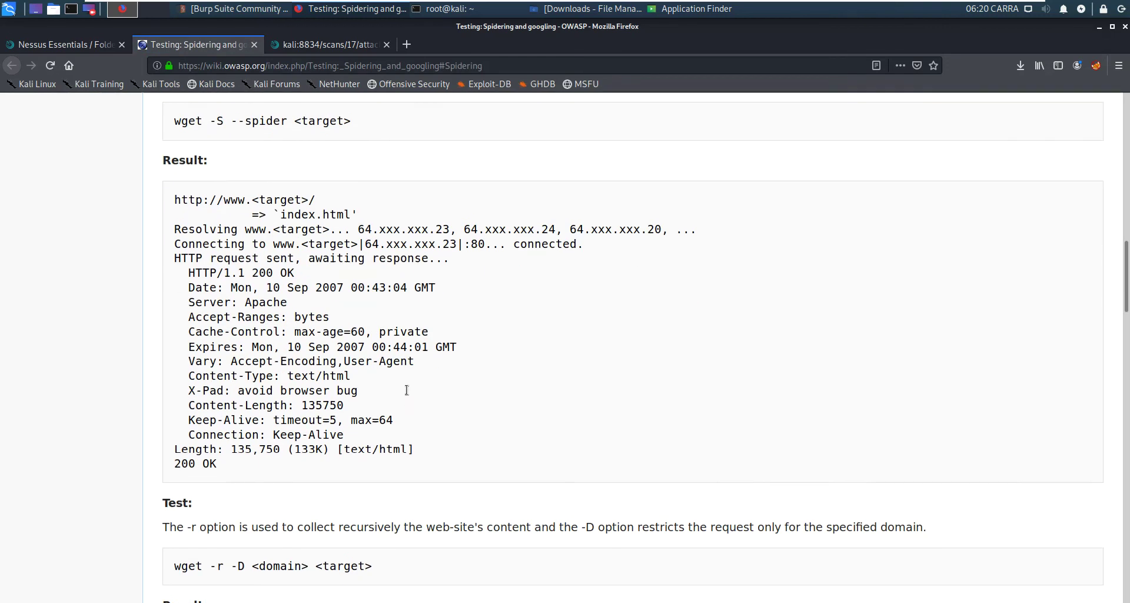
pyautogui.scroll(-10, 406, 390)
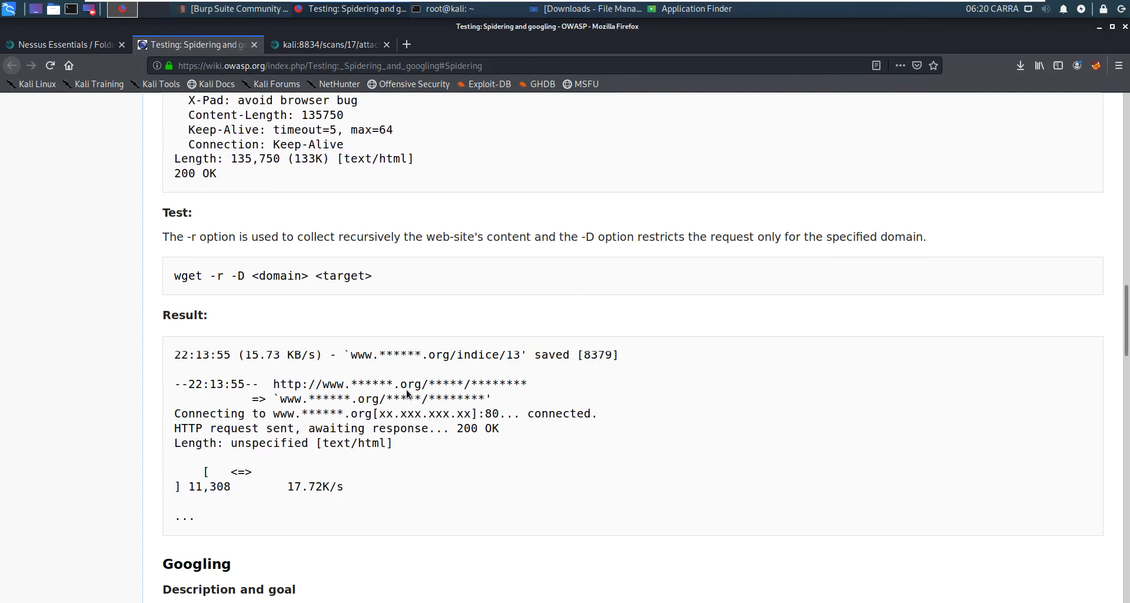
pyautogui.scroll(-5, 406, 390)
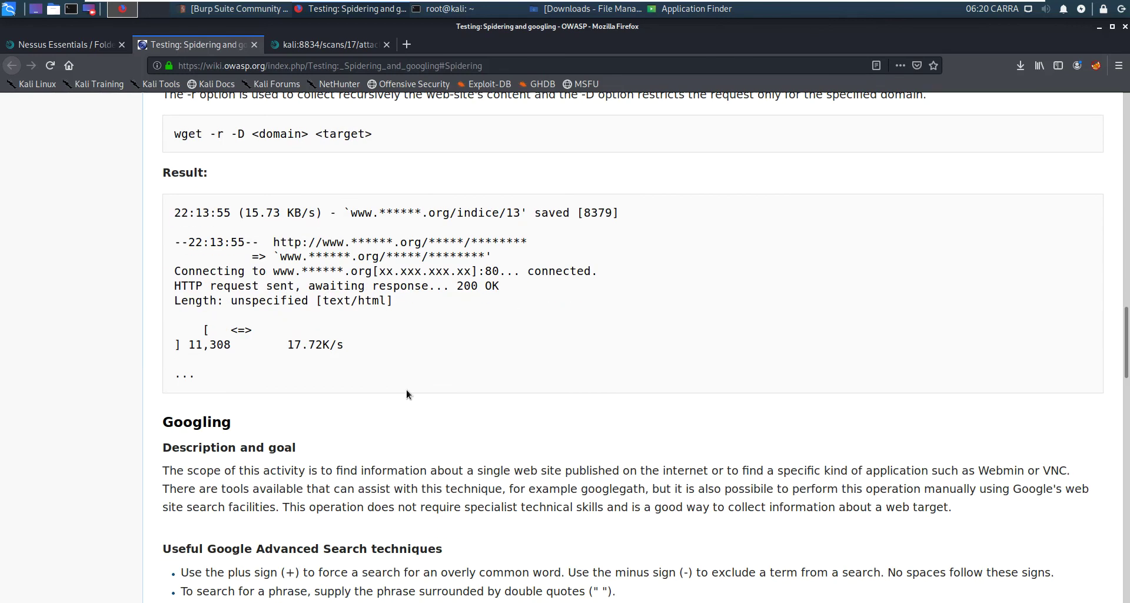
pyautogui.click(86, 51)
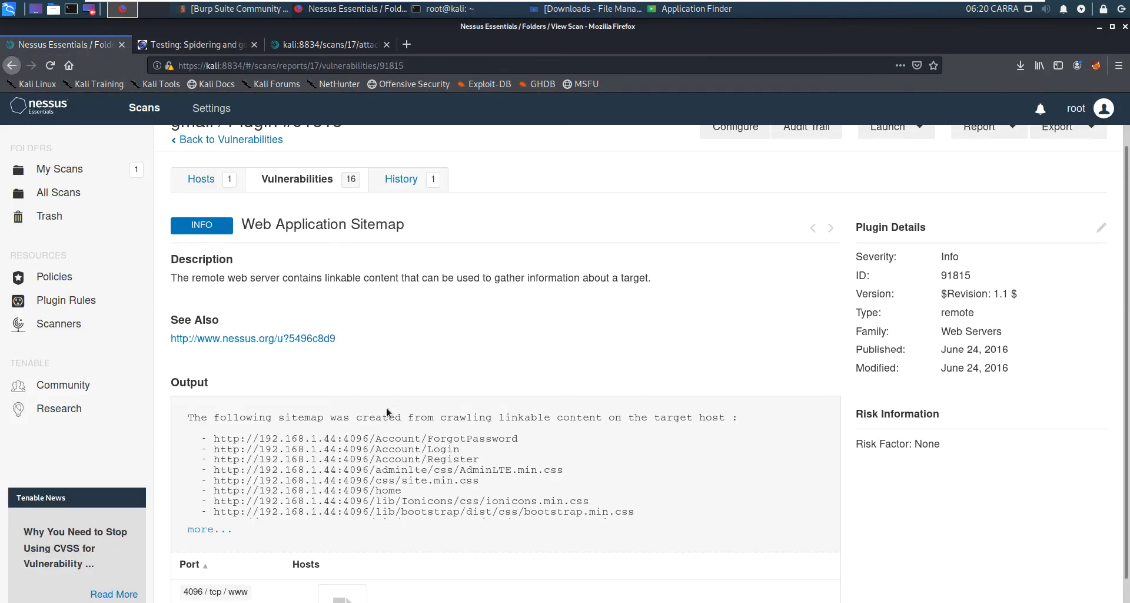
# Leave the sitemap finding and show the gmail scan's list of scanned hosts
pyautogui.scroll(1, 391, 405)
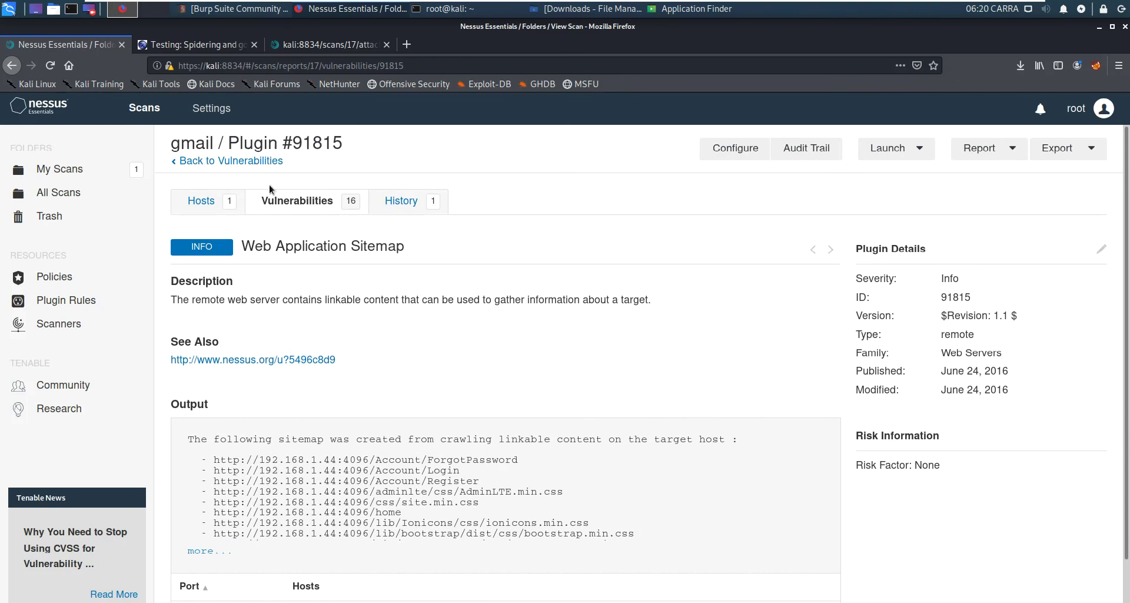
pyautogui.click(203, 203)
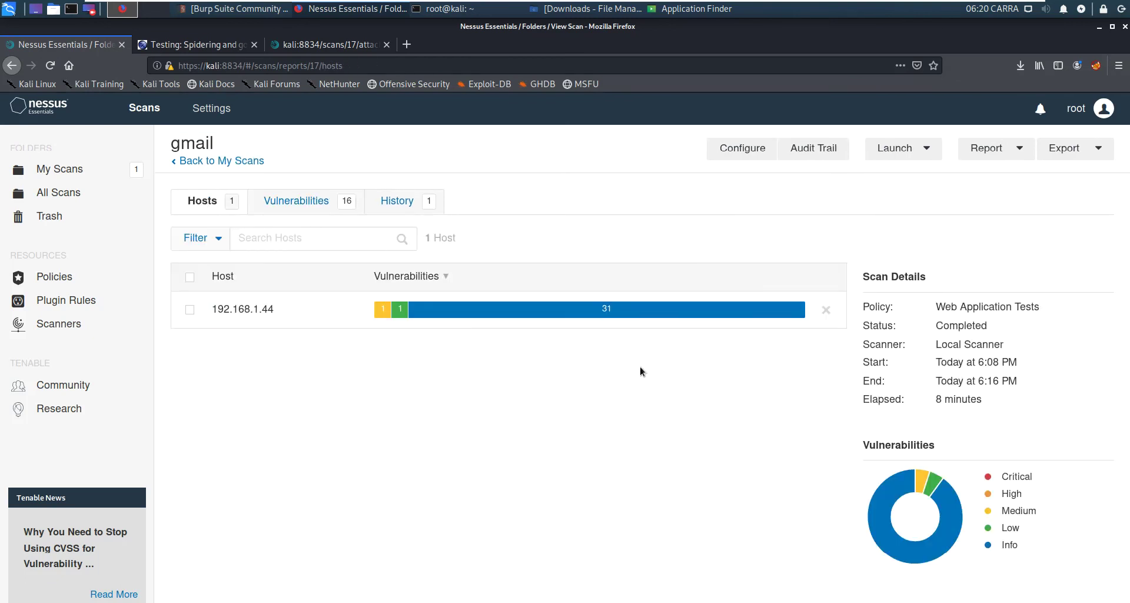